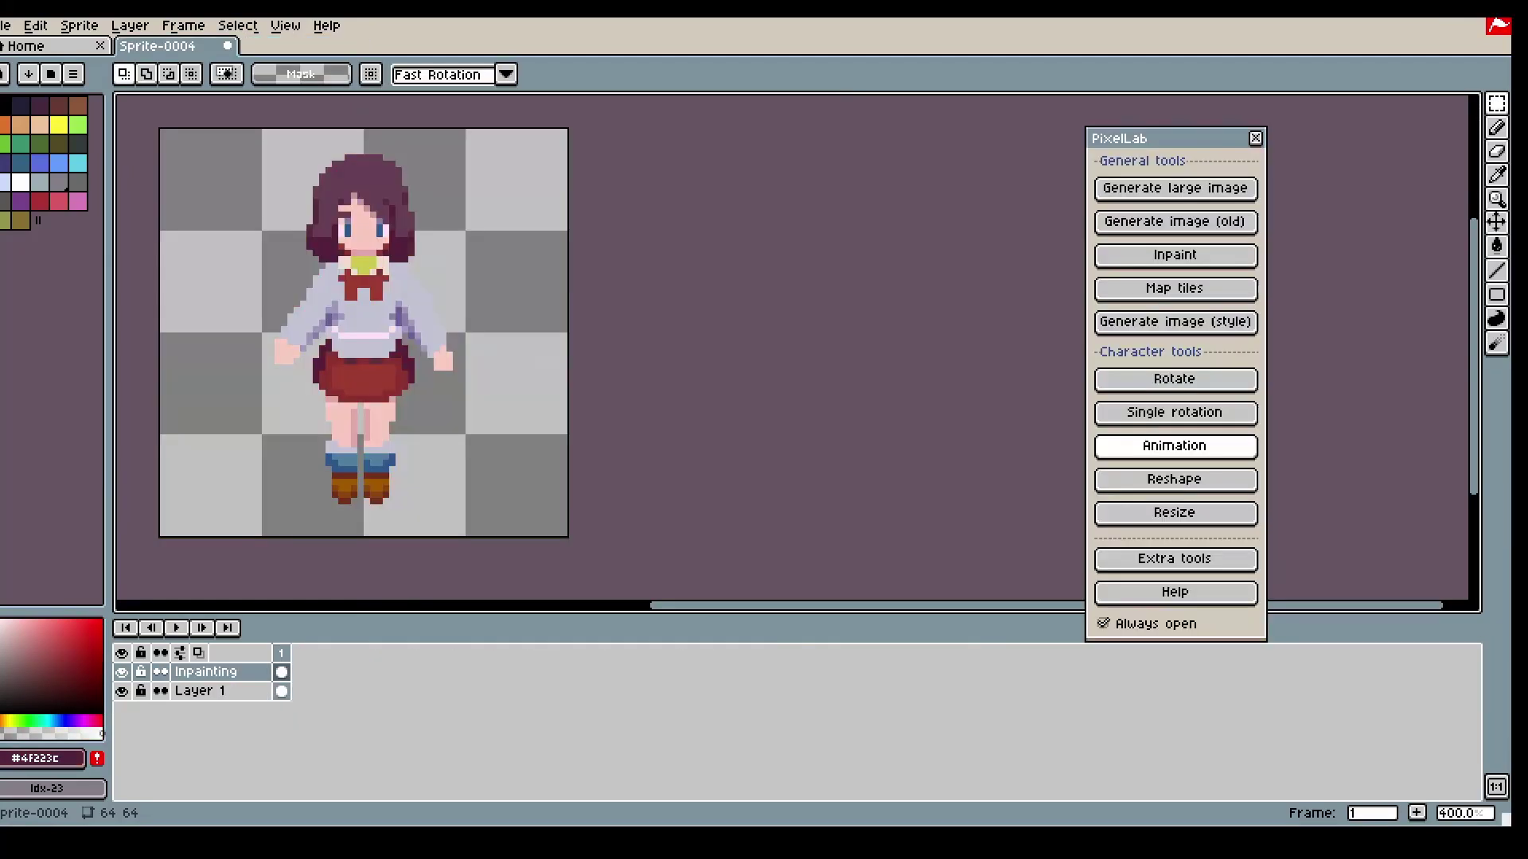
- Open PixelLab's animation generator with the current girl sprite as reference and 'anime school girl'/'walk' descriptions
{"action": "left_click", "coordinate": [1200, 446]}
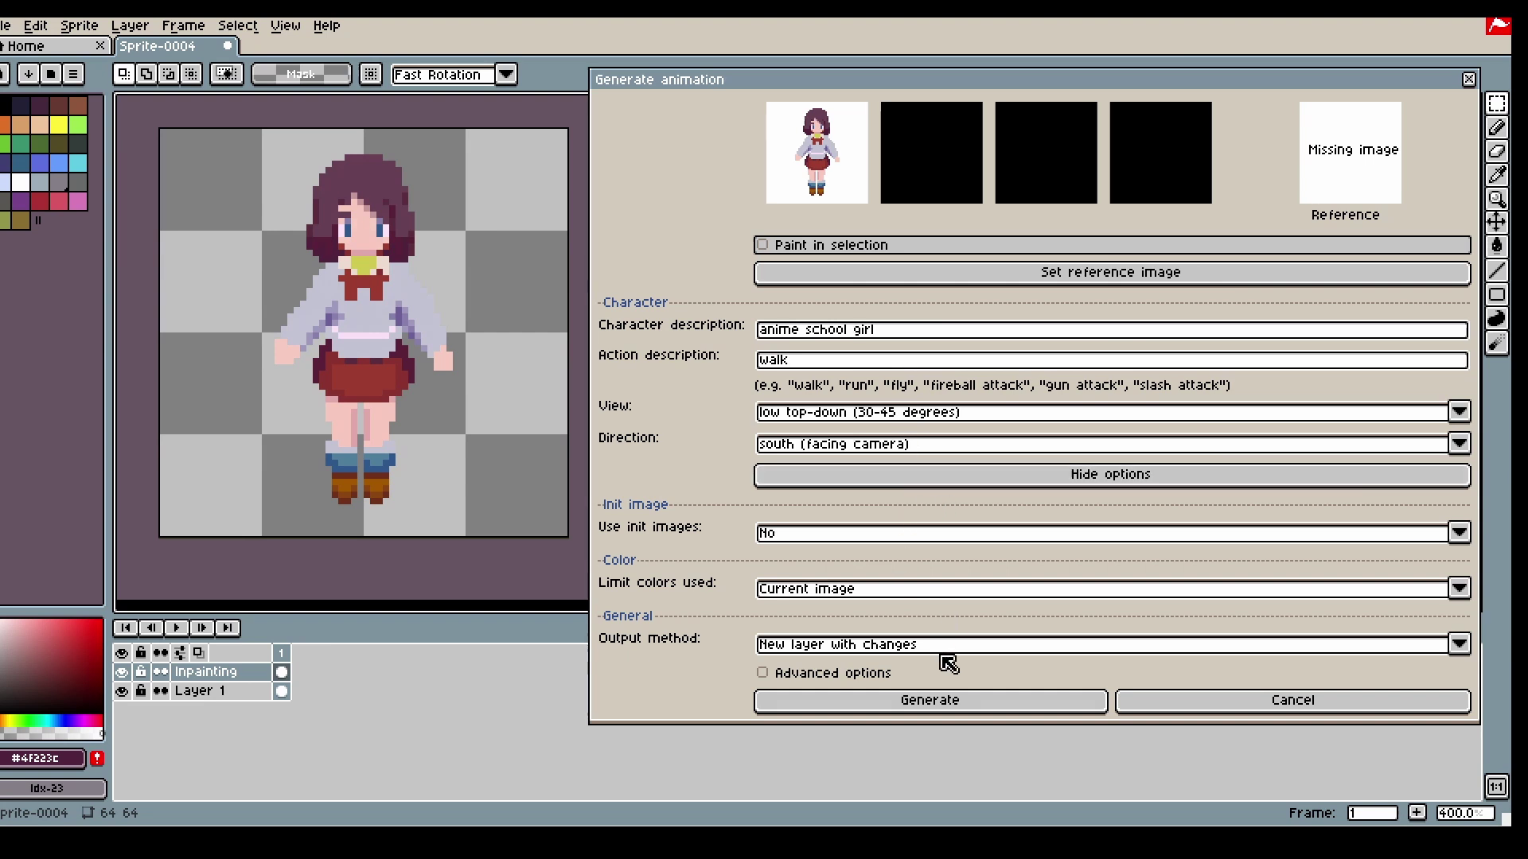
{"action": "left_click", "coordinate": [950, 699]}
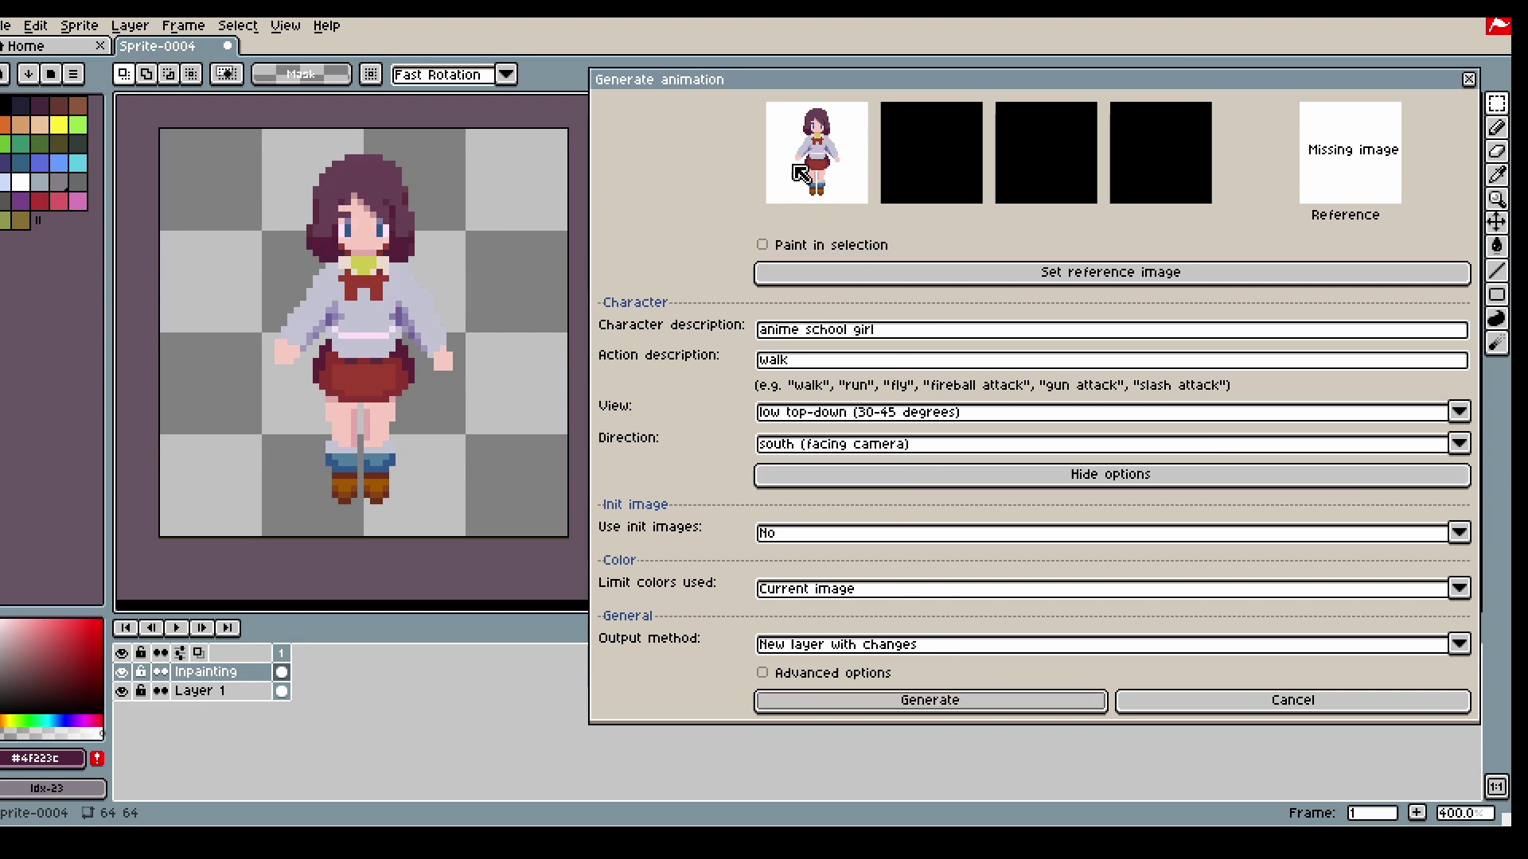
{"action": "left_click", "coordinate": [978, 281]}
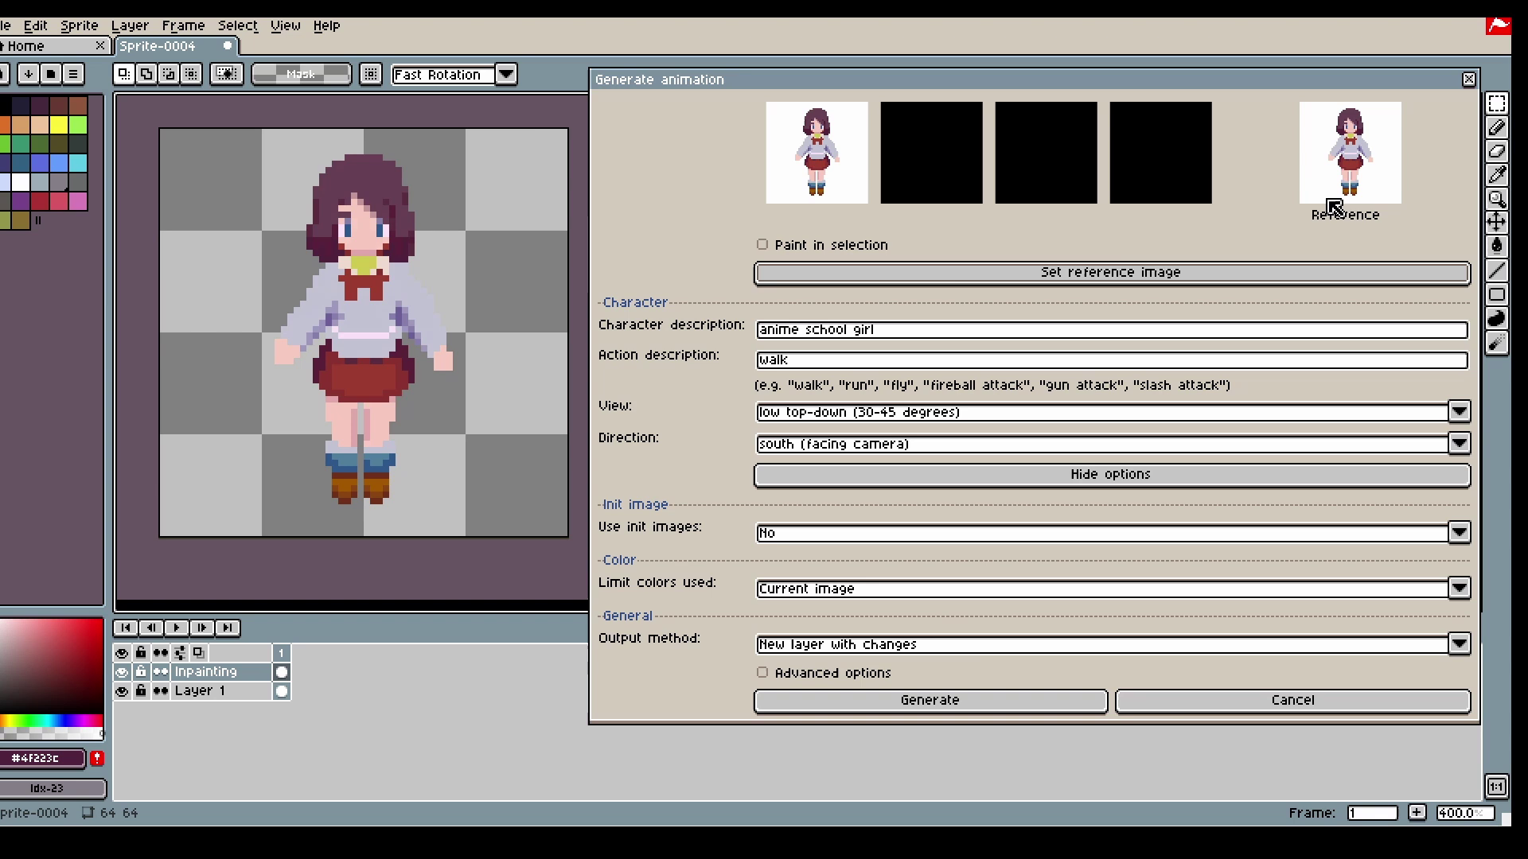
{"action": "left_click", "coordinate": [1016, 704]}
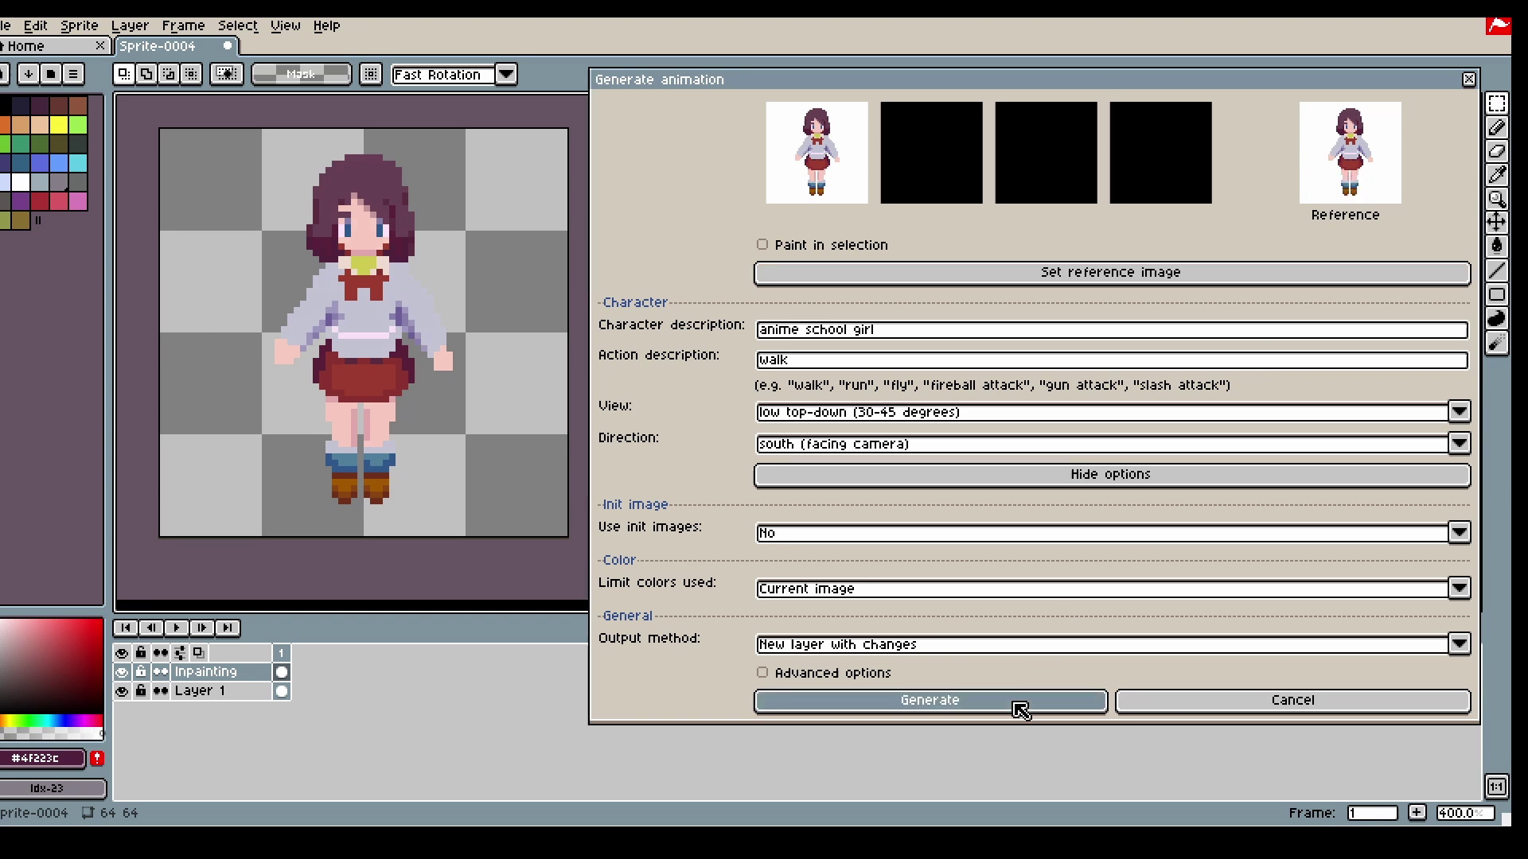
{"action": "left_click_drag", "start_coordinate": [929, 331], "coordinate": [742, 357]}
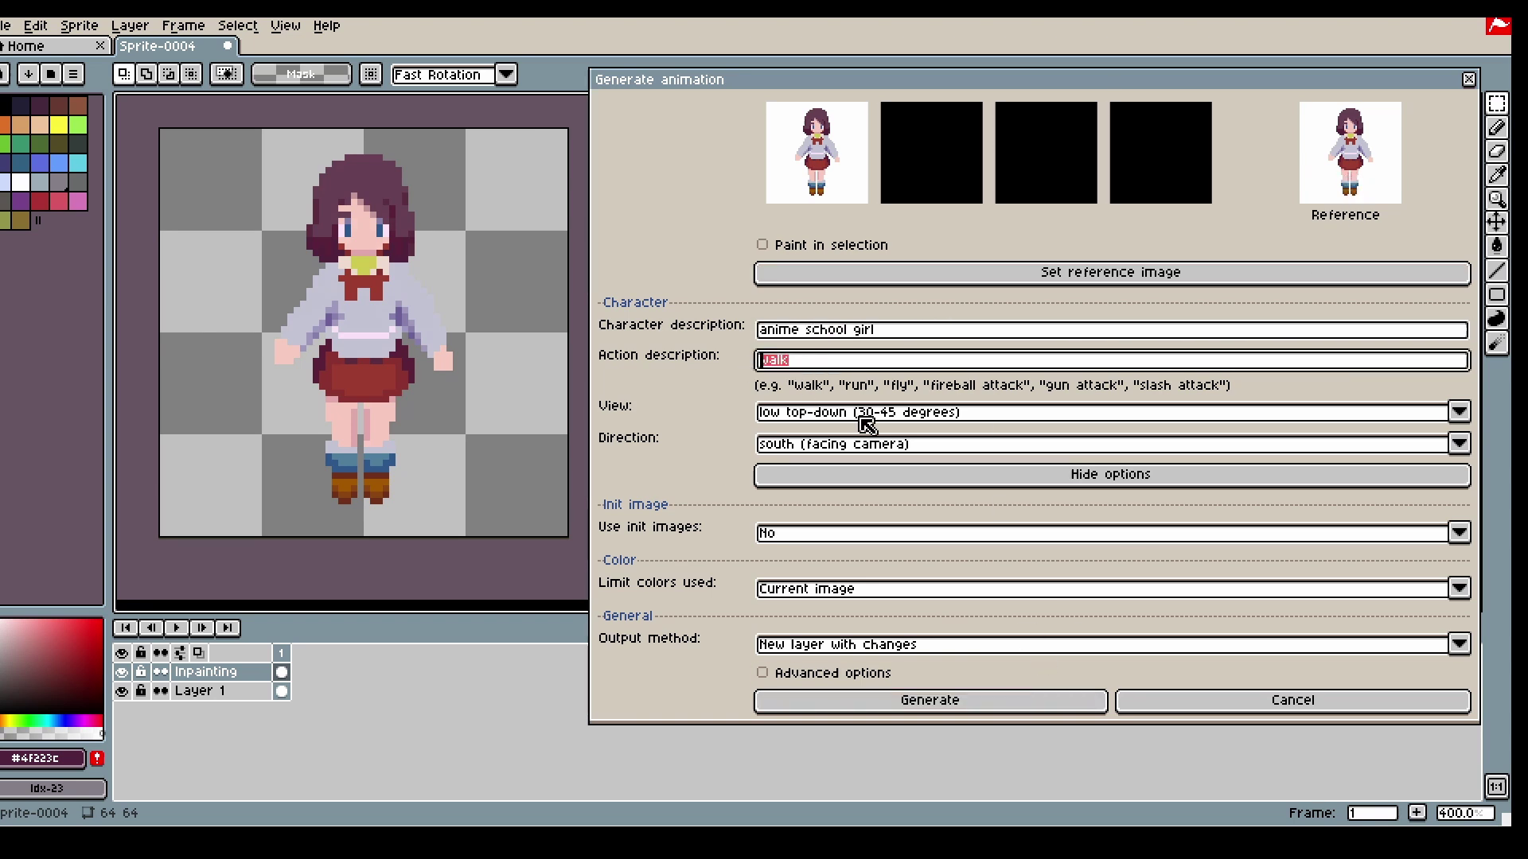
- Choose the low top-down camera view and the south, camera-facing direction
{"action": "left_click", "coordinate": [958, 419]}
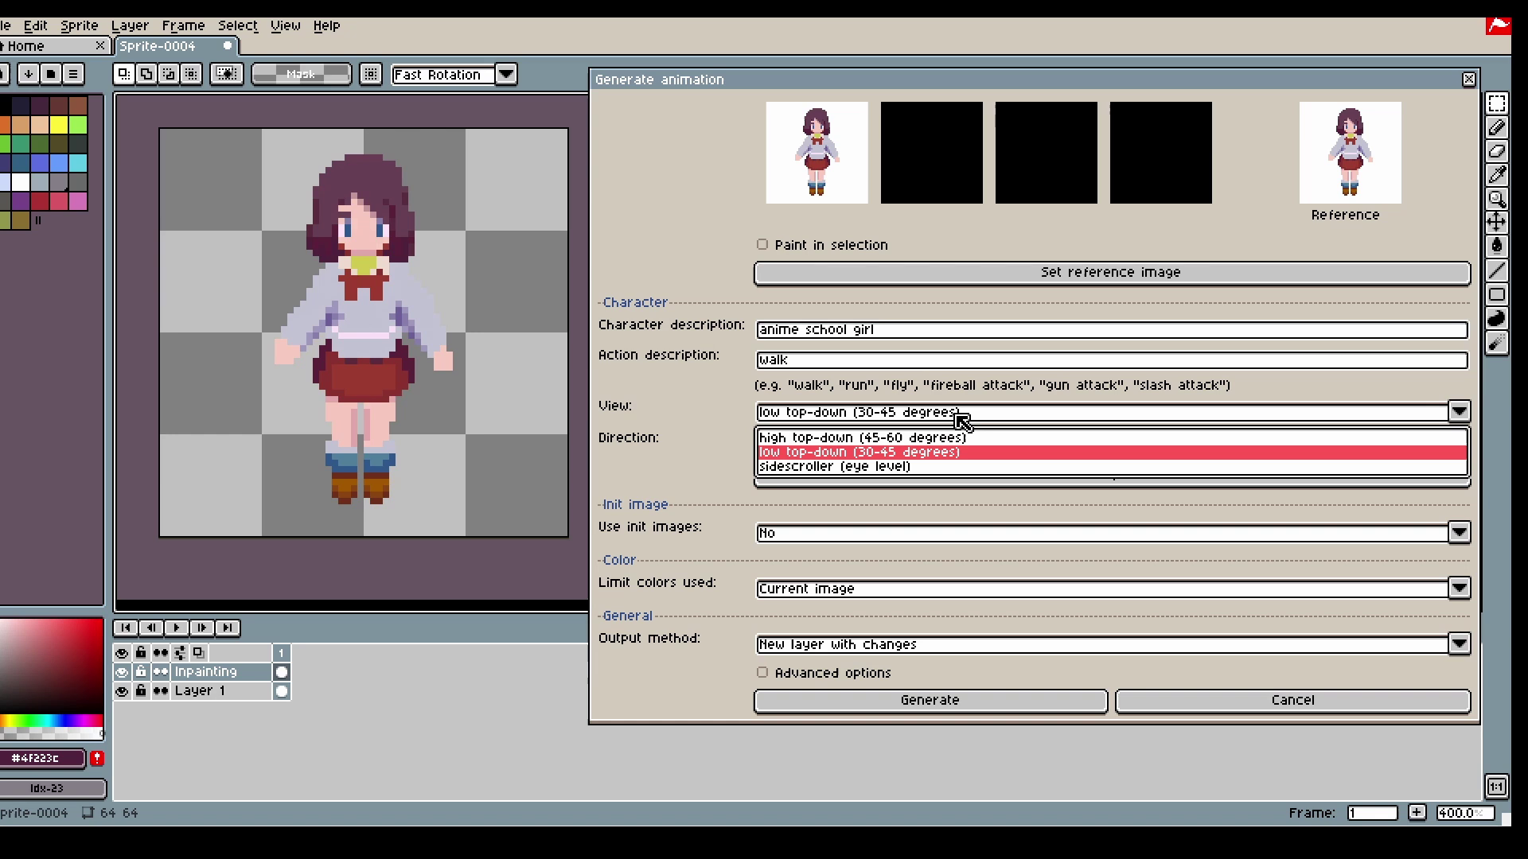
{"action": "left_click", "coordinate": [919, 458]}
{"action": "left_click", "coordinate": [921, 447]}
{"action": "left_click", "coordinate": [875, 503]}
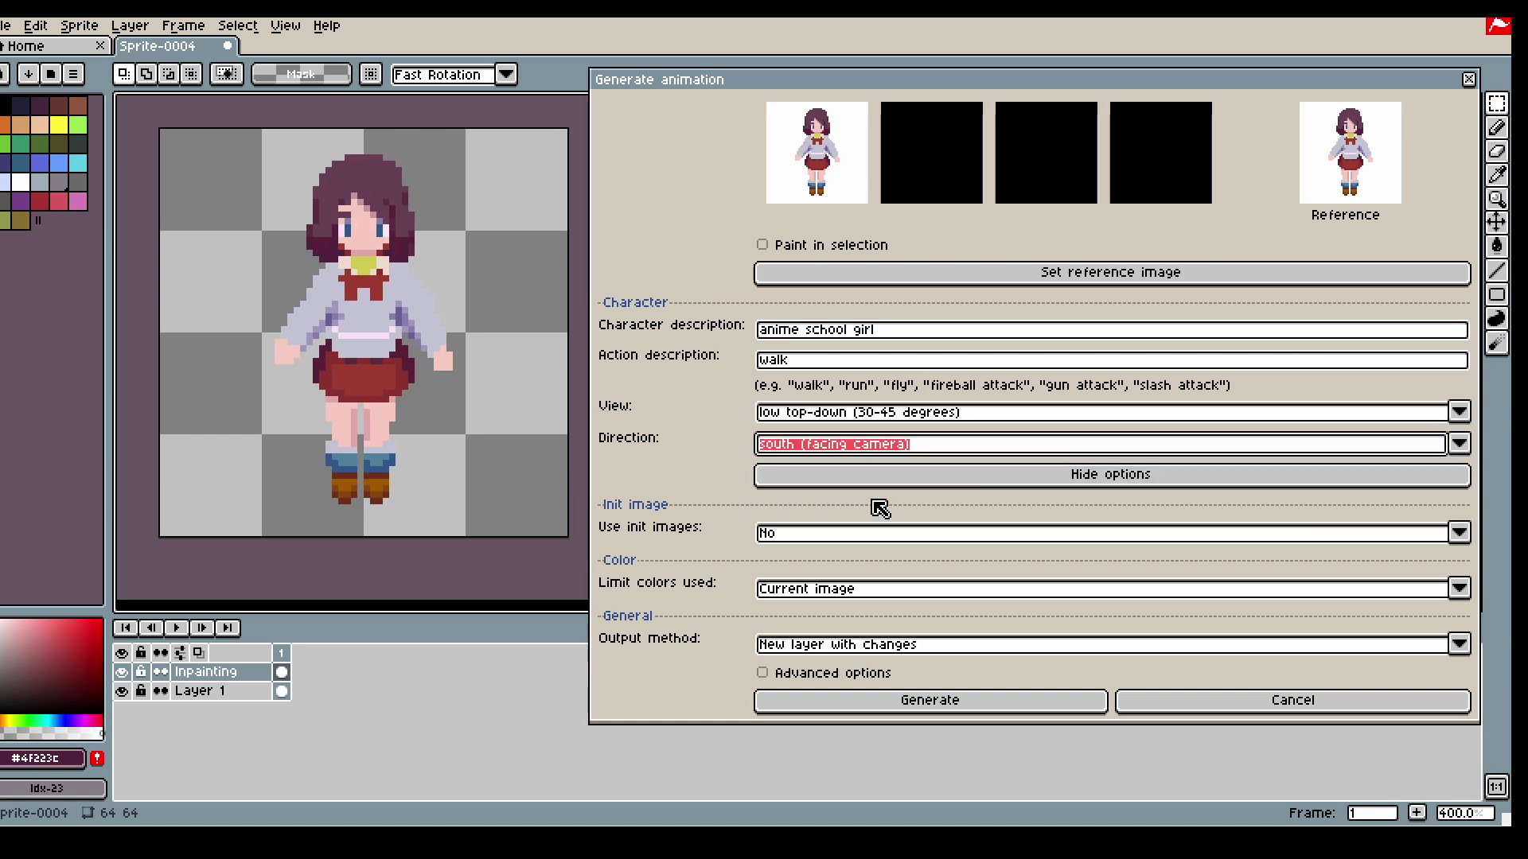
- Generate the walk frames and review generated frames 2 through 4
{"action": "left_click", "coordinate": [910, 701]}
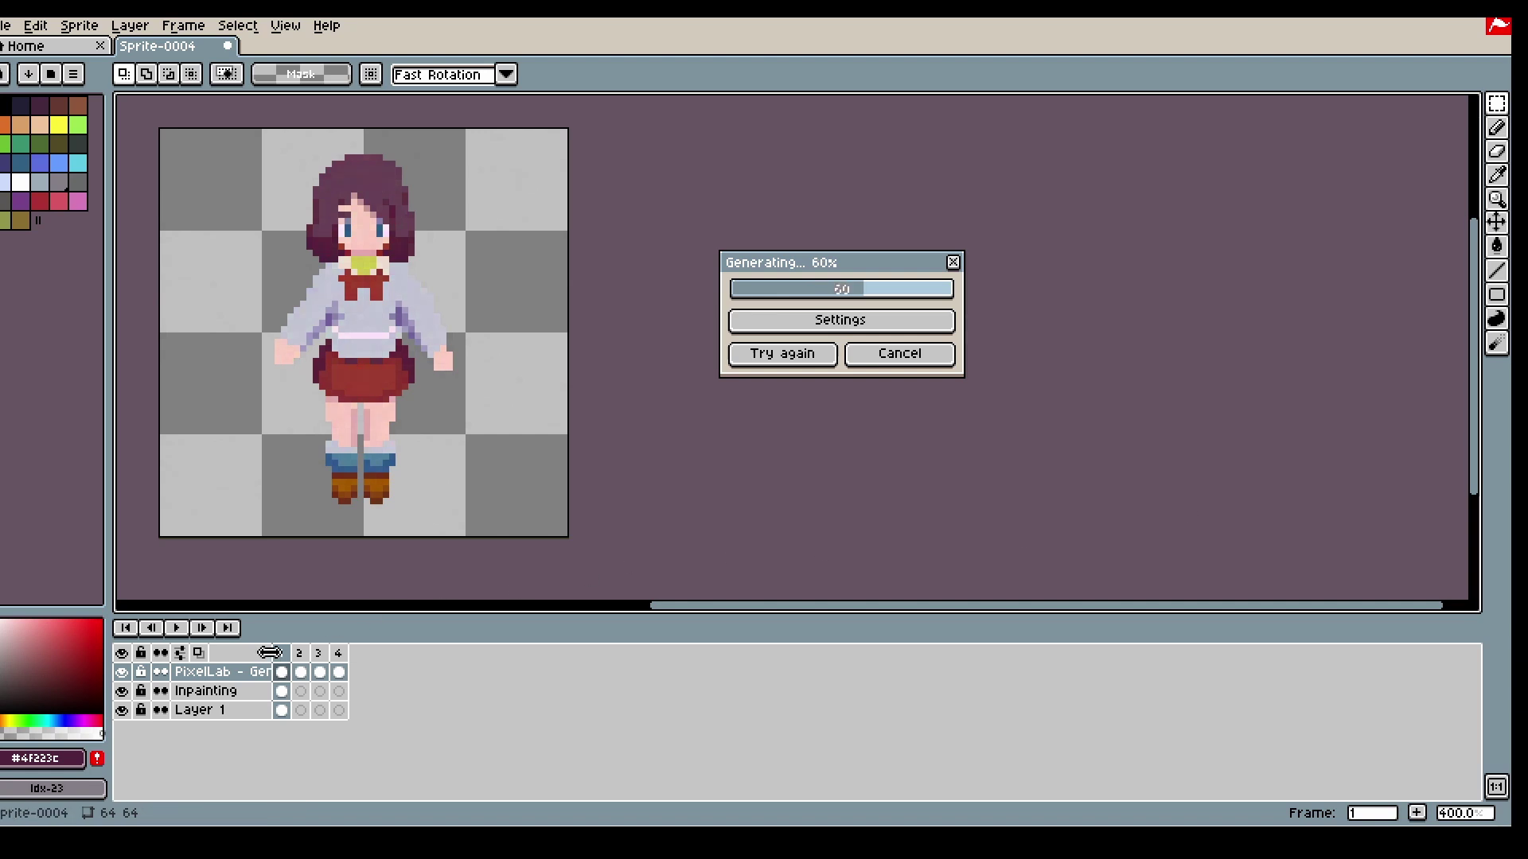
{"action": "left_click", "coordinate": [299, 652]}
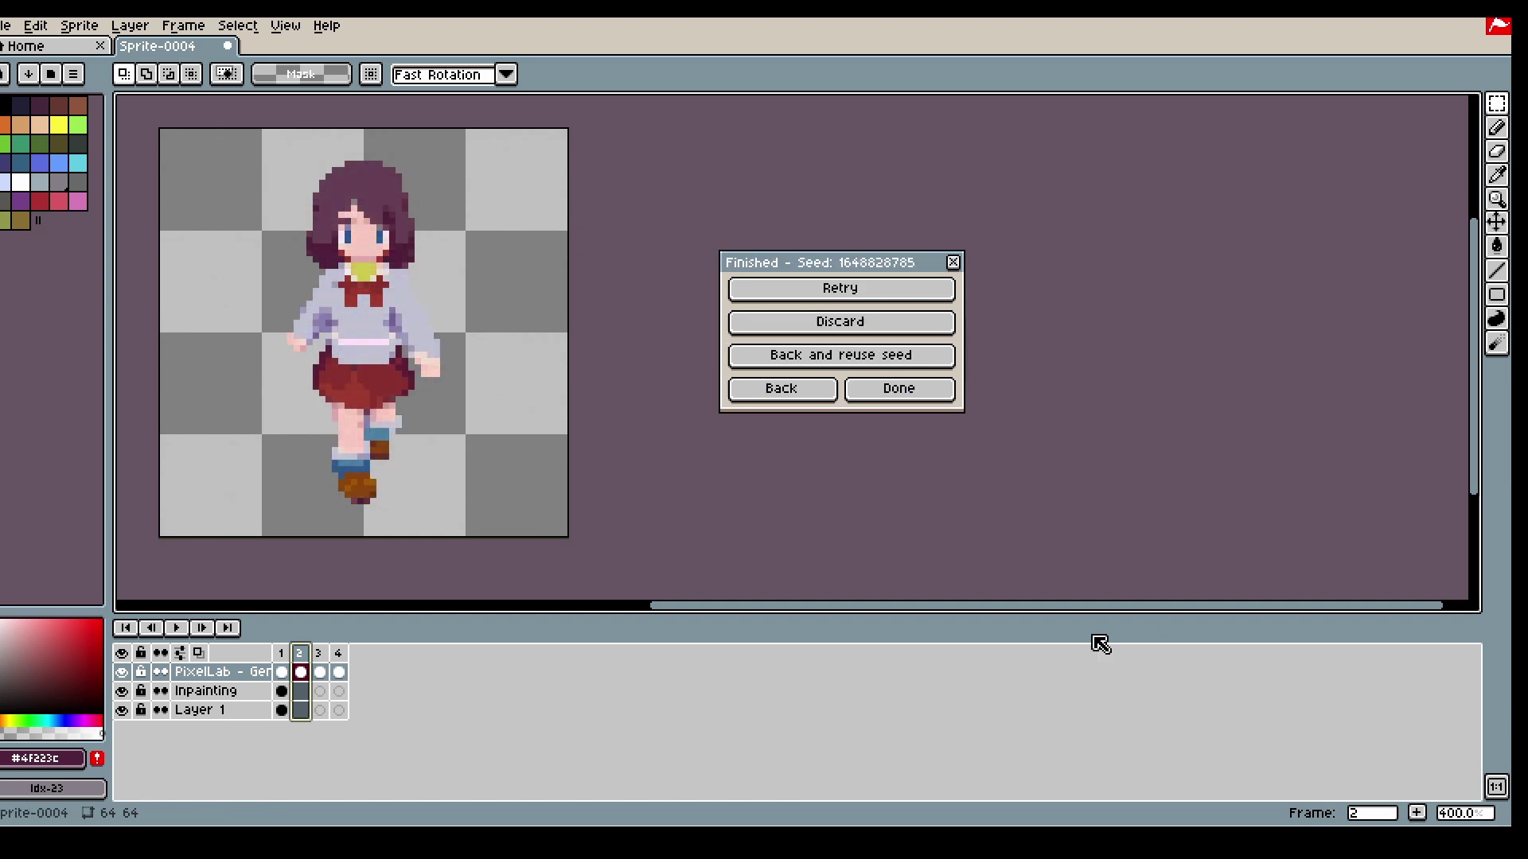
{"action": "left_click", "coordinate": [318, 652]}
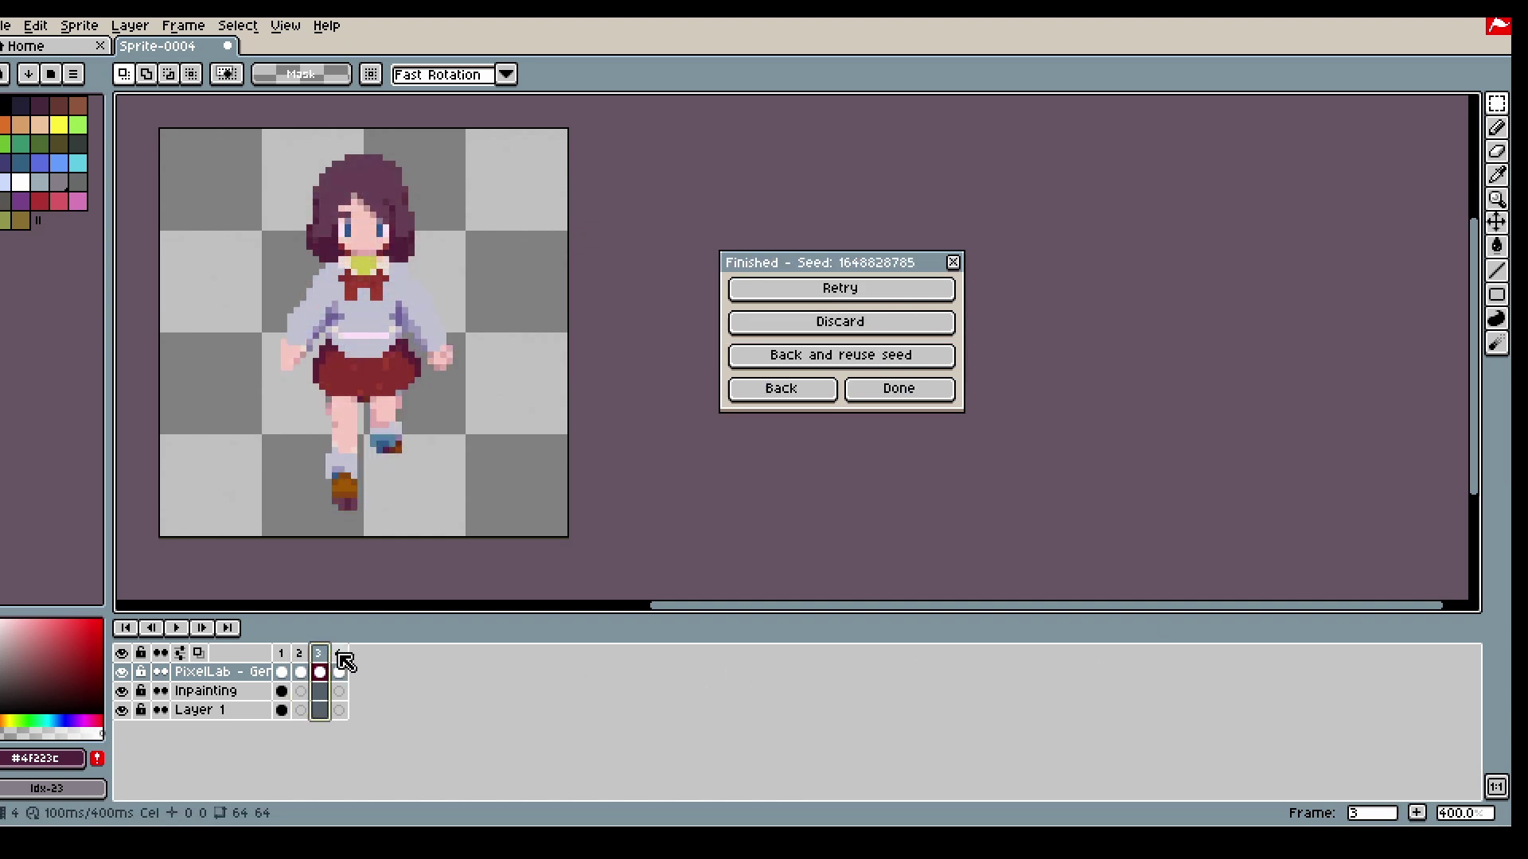
{"action": "left_click", "coordinate": [338, 653]}
{"action": "left_click", "coordinate": [321, 652]}
{"action": "left_click", "coordinate": [300, 652]}
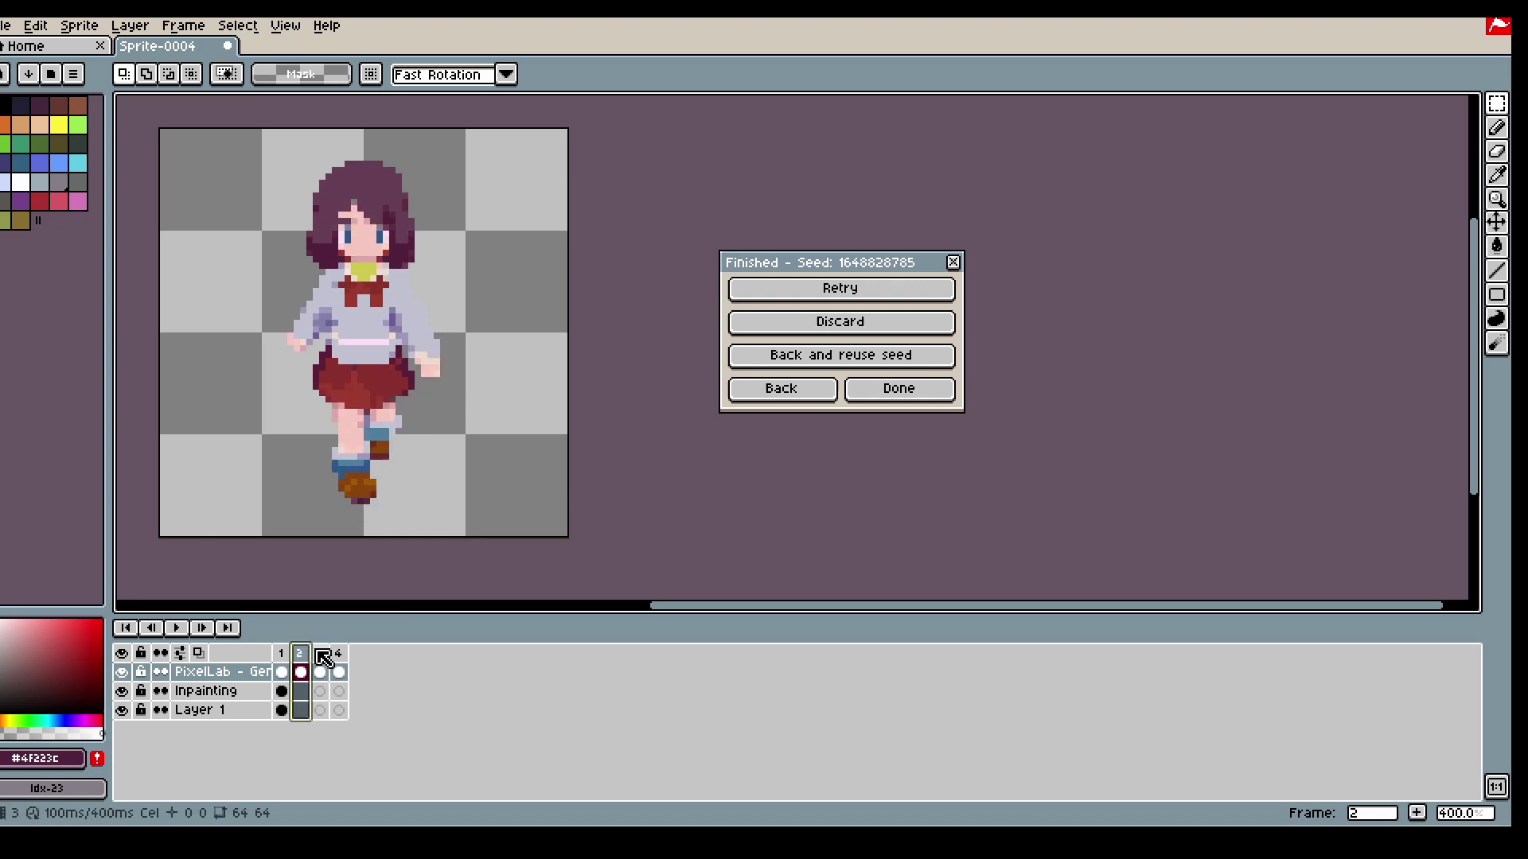
{"action": "left_click", "coordinate": [318, 652]}
{"action": "left_click", "coordinate": [302, 653]}
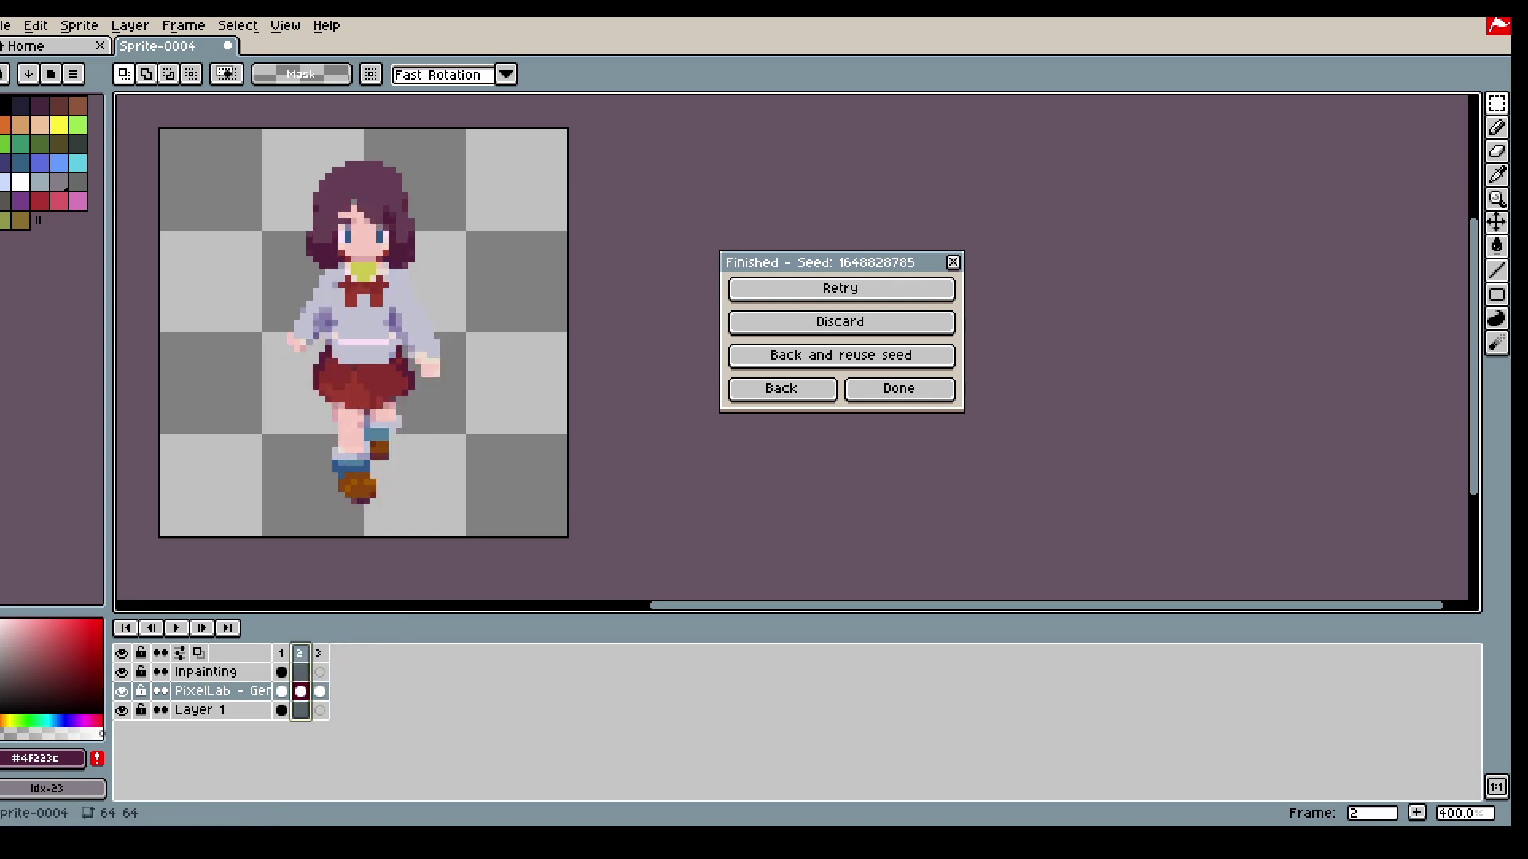
- Nudge the selected foot pixels one pixel left in frame 2 and deselect
{"action": "left_click_drag", "start_coordinate": [418, 538], "coordinate": [271, 482]}
{"action": "mouse_move", "coordinate": [361, 514]}
{"action": "left_mouse_down"}
{"action": "mouse_move", "coordinate": [296, 479]}
{"action": "mouse_move", "coordinate": [335, 514]}
{"action": "left_mouse_up"}
{"action": "key", "text": "ctrl+d"}
{"action": "key", "text": "ctrl+z"}
{"action": "key", "text": "ctrl+z"}
{"action": "key", "text": "ctrl+z"}
{"action": "key", "text": "Left"}
{"action": "left_click", "coordinate": [443, 521]}
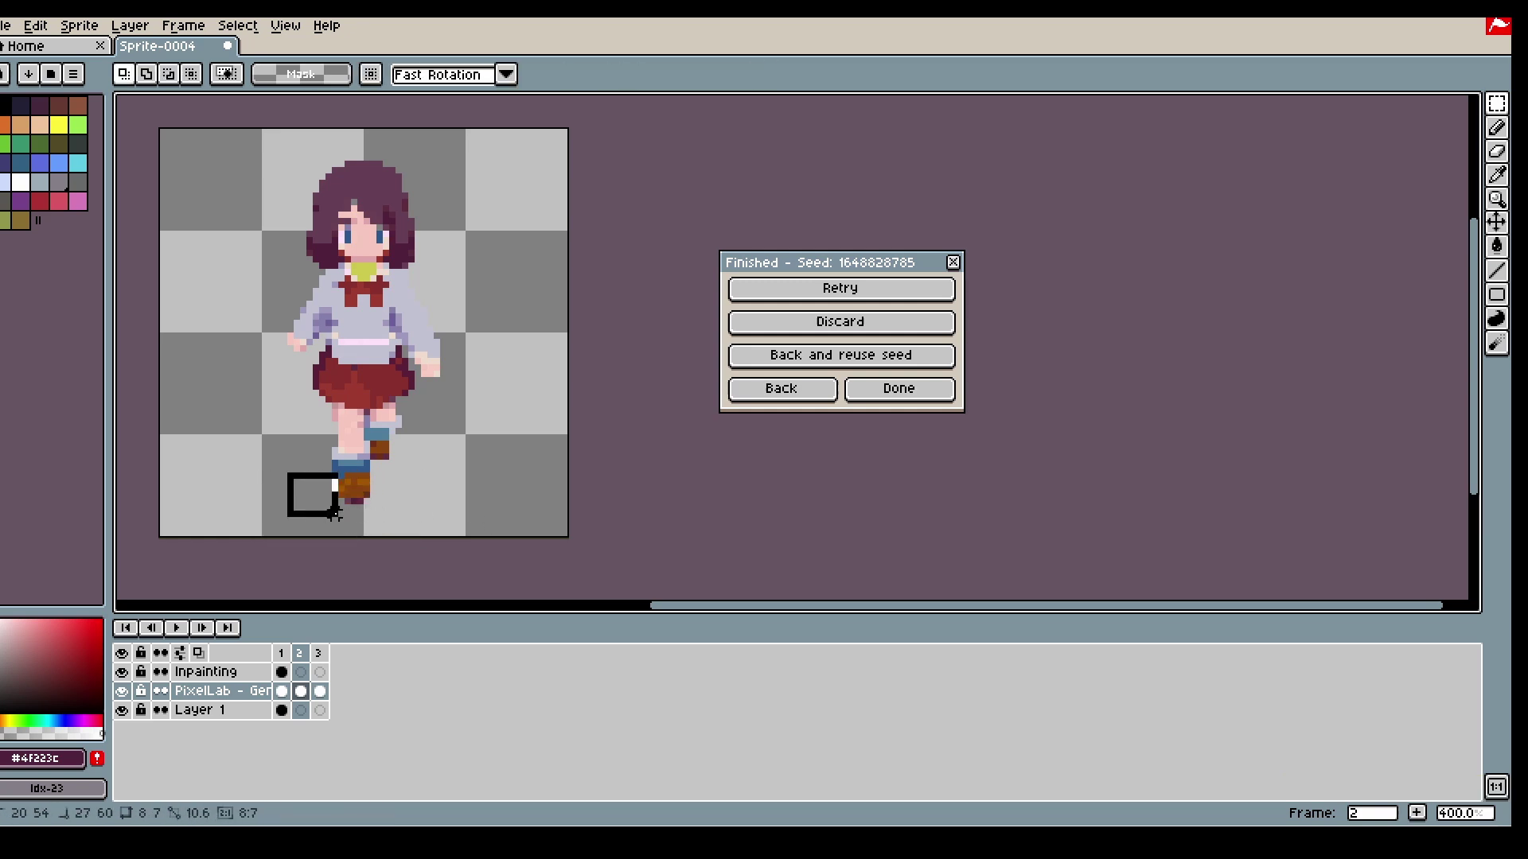
{"action": "key", "text": "ctrl+d"}
- Step through frames 1 to 3 to check the edit, ending on frame 1
{"action": "left_click", "coordinate": [283, 653]}
{"action": "left_click", "coordinate": [302, 653]}
{"action": "left_click", "coordinate": [318, 654]}
{"action": "left_click", "coordinate": [303, 654]}
{"action": "left_click", "coordinate": [319, 655]}
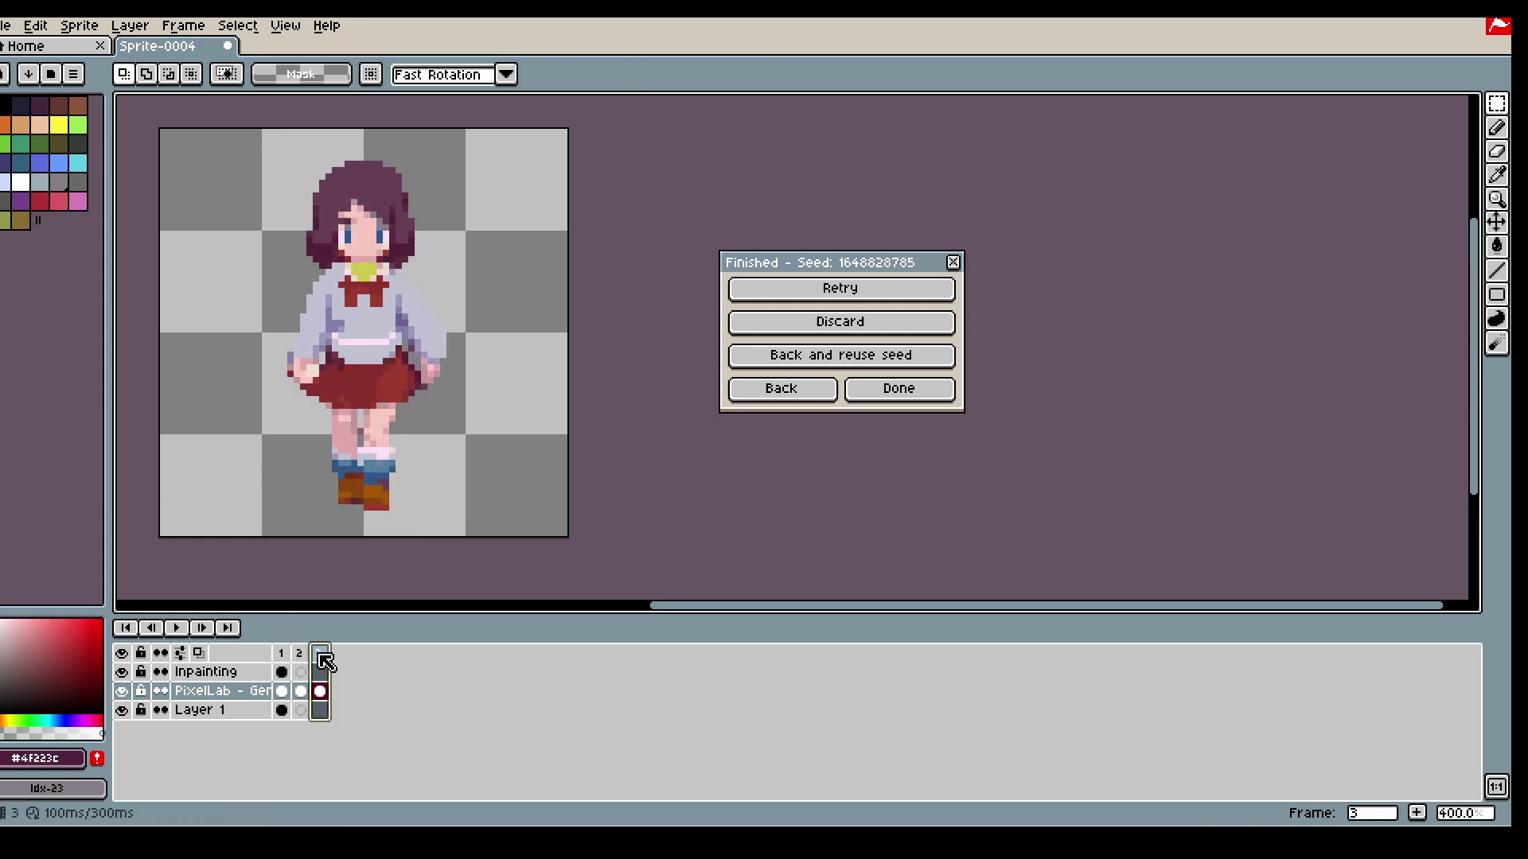
{"action": "left_click", "coordinate": [281, 654]}
- Add an empty frame, then enable advanced generation options with the frame count set to 7
{"action": "right_click", "coordinate": [288, 653]}
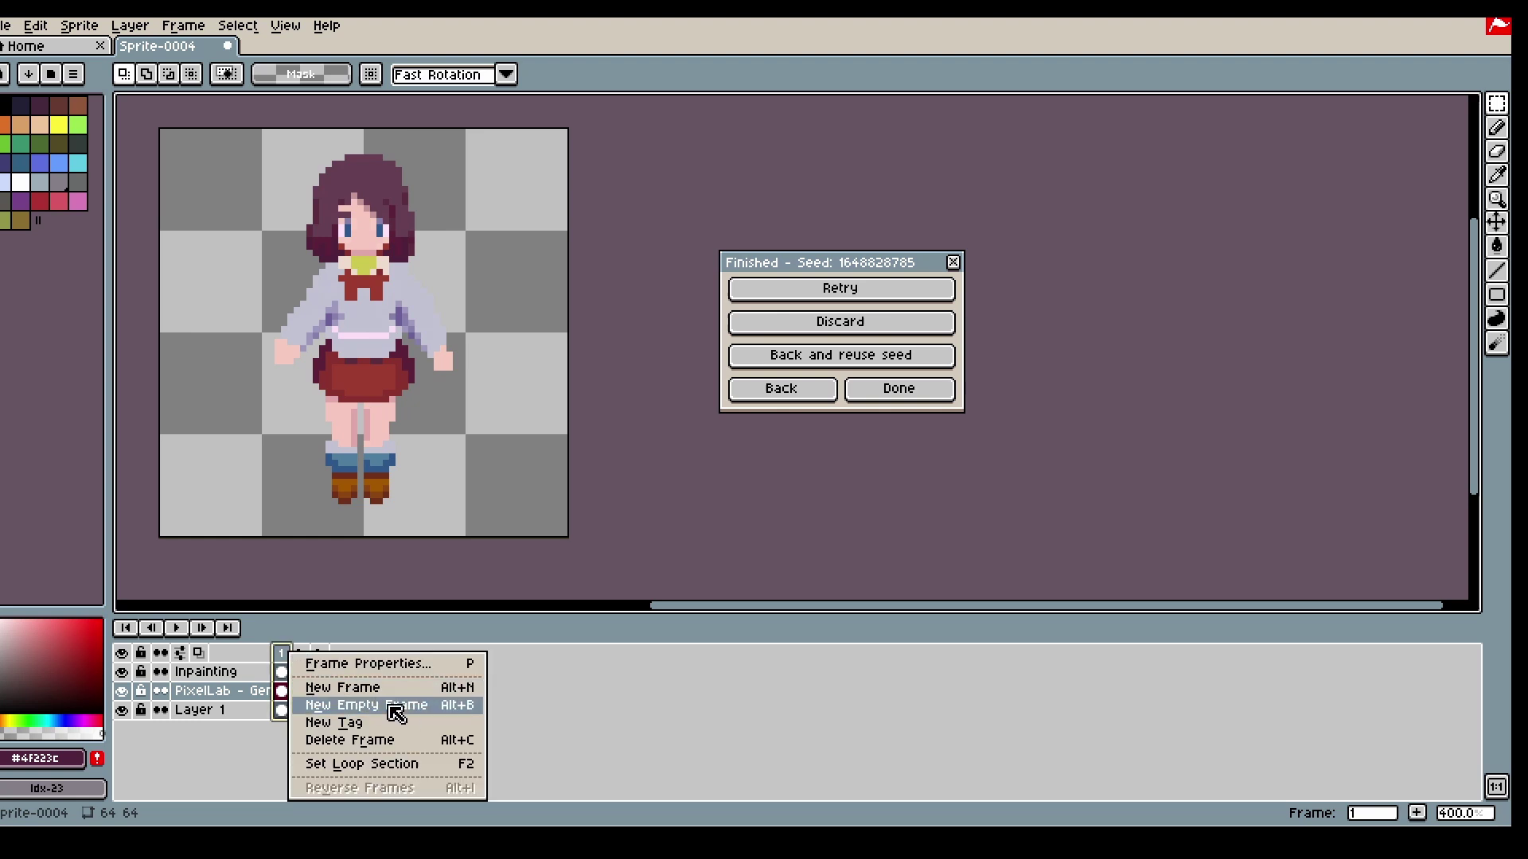
{"action": "left_click", "coordinate": [390, 707]}
{"action": "left_click", "coordinate": [319, 653]}
{"action": "left_click", "coordinate": [783, 390]}
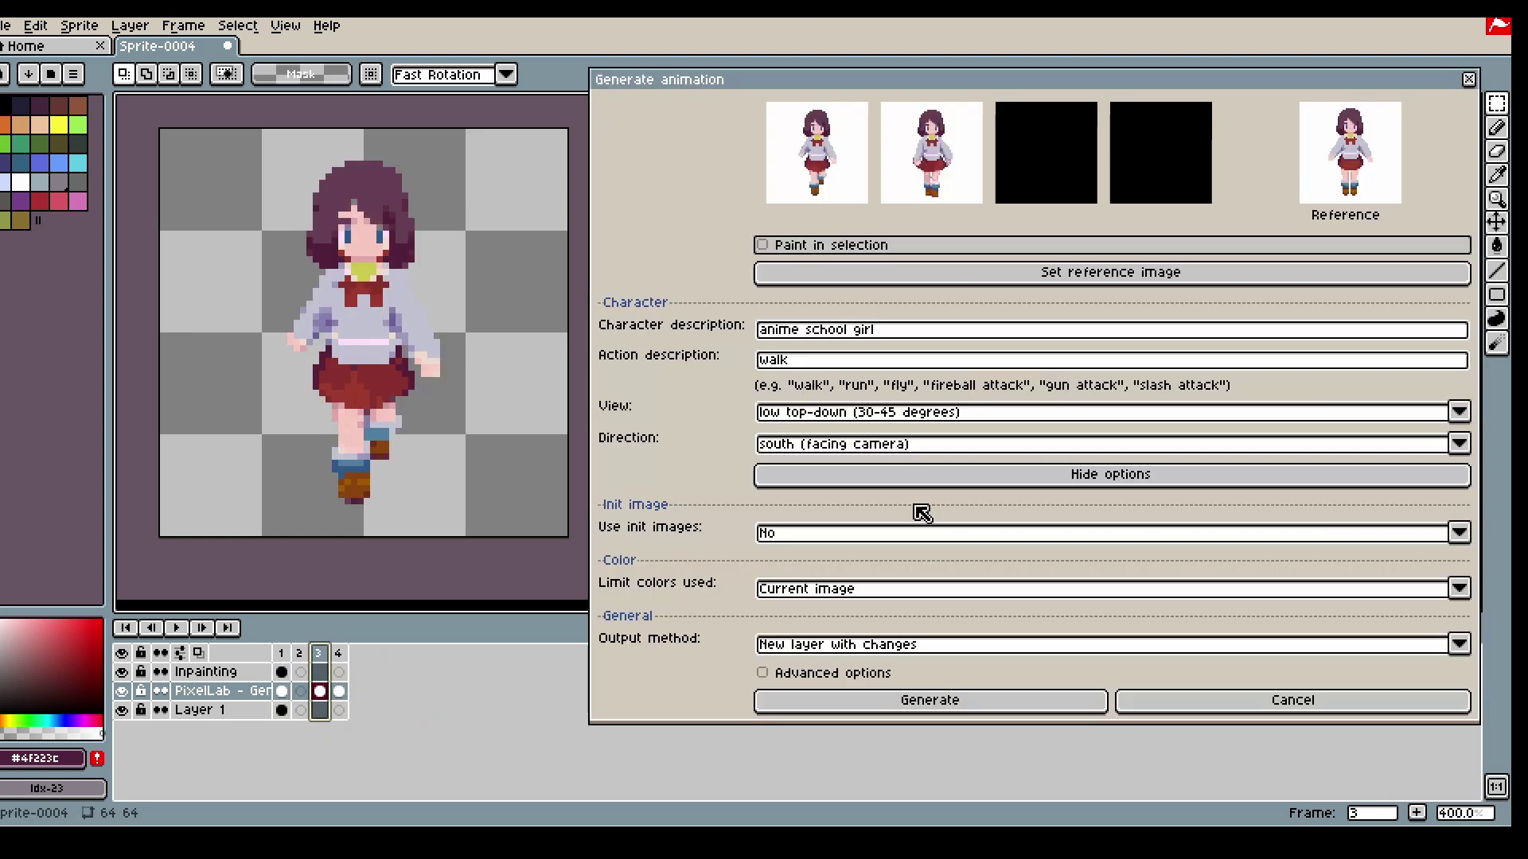
{"action": "left_click", "coordinate": [830, 674]}
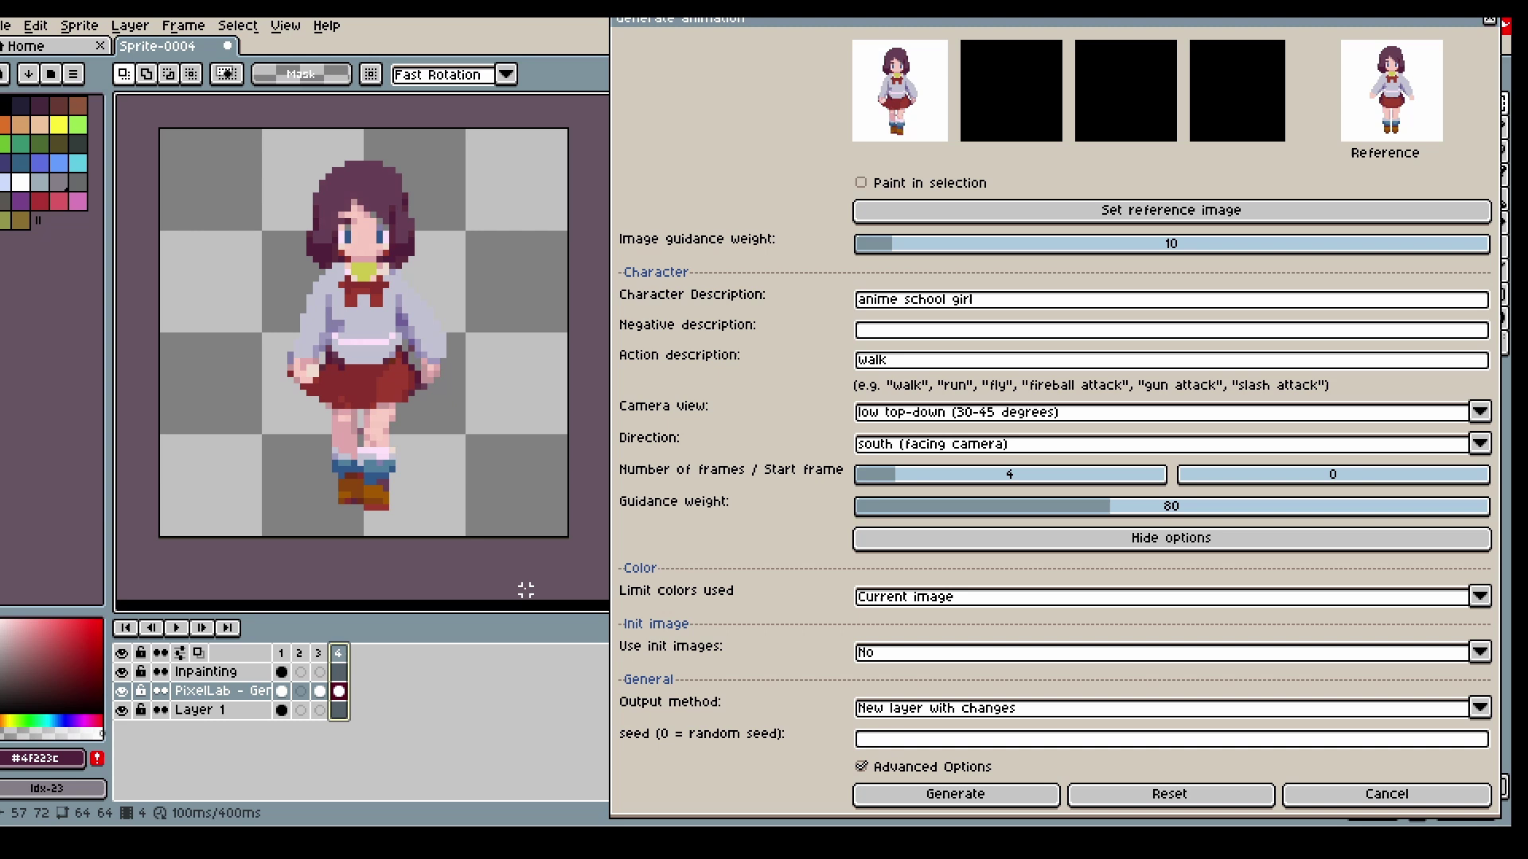
{"action": "left_click", "coordinate": [942, 478]}
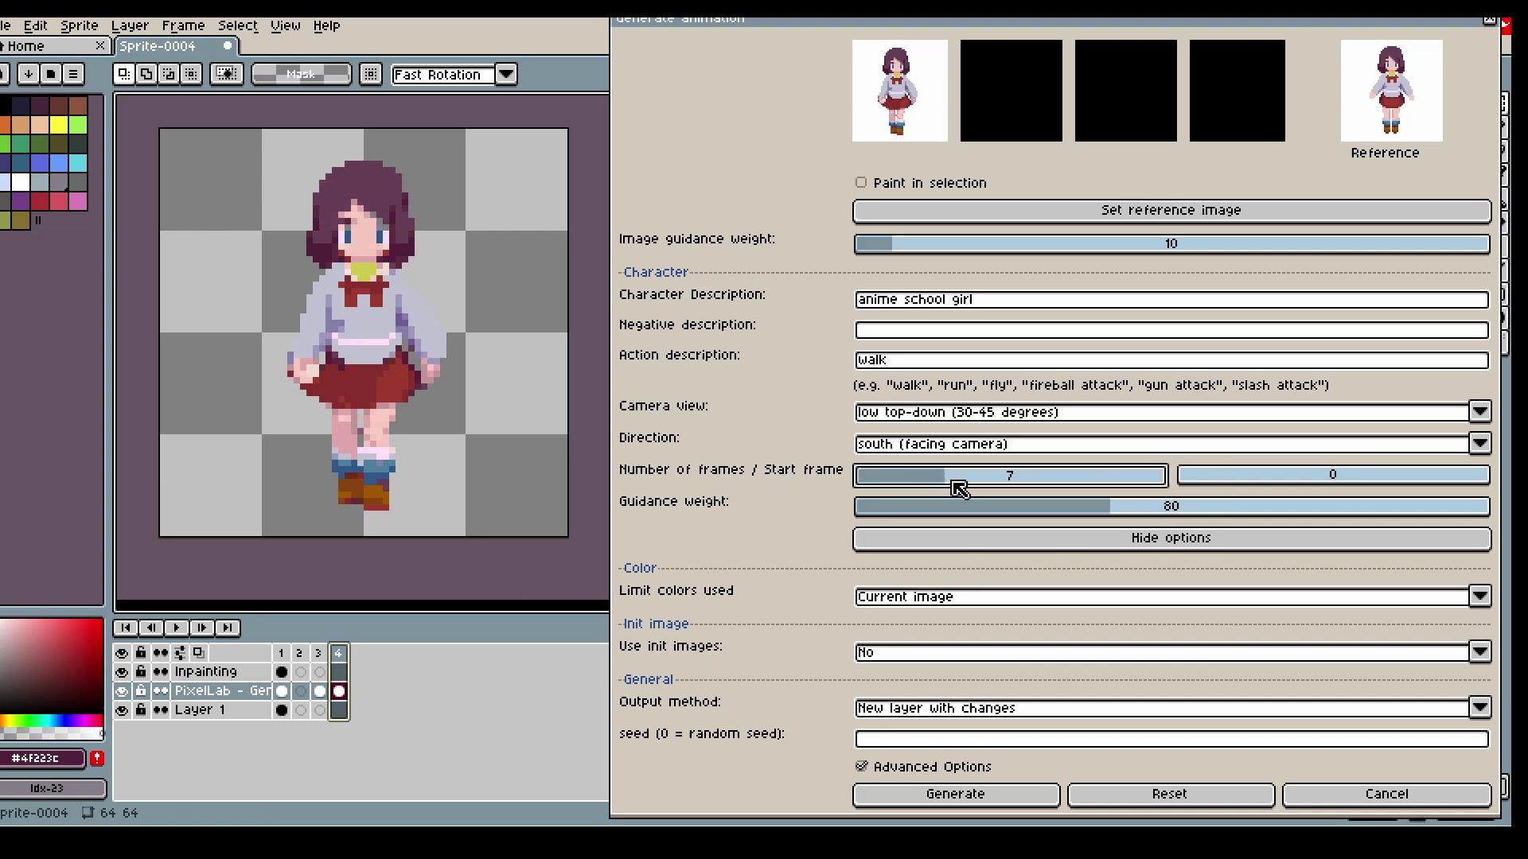
- Add empty frames 5 and 6 for a six-frame timeline, then start the new walk generation
{"action": "right_click", "coordinate": [343, 654]}
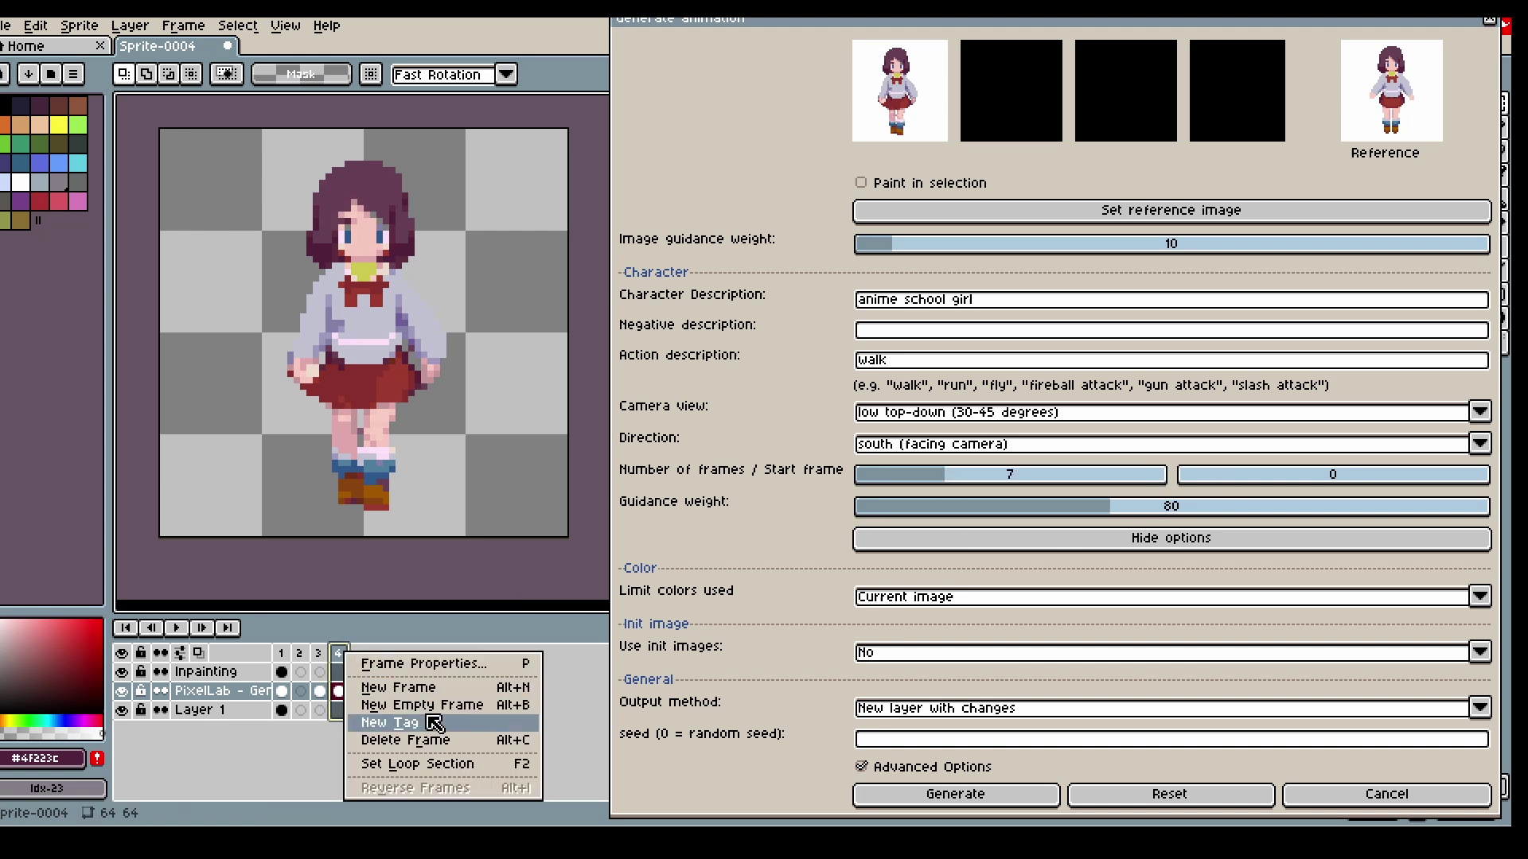
{"action": "left_click", "coordinate": [396, 704]}
{"action": "right_click", "coordinate": [356, 654]}
{"action": "left_click", "coordinate": [408, 706]}
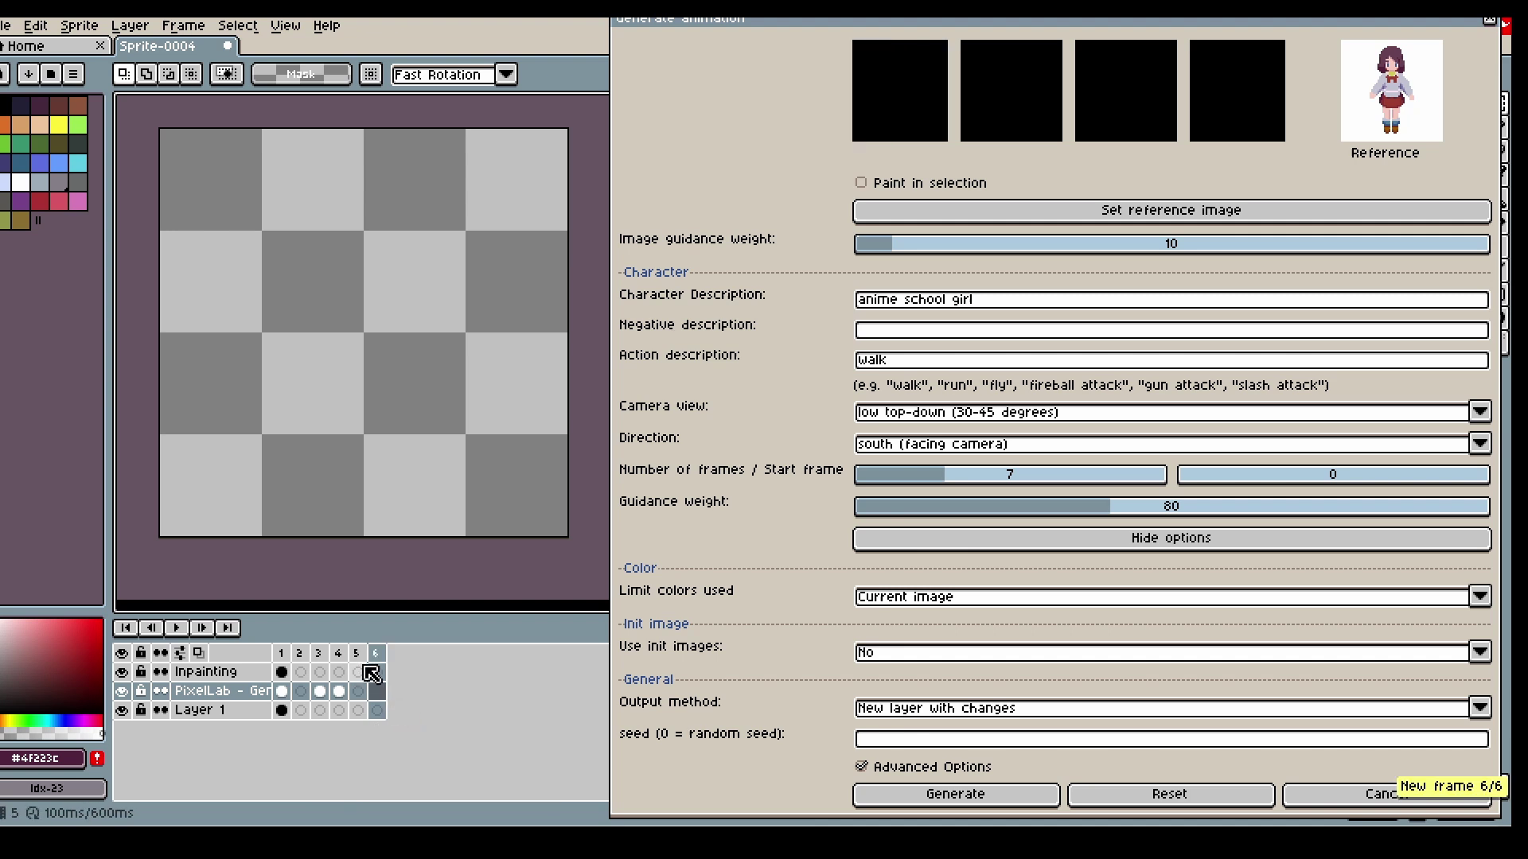
{"action": "left_click", "coordinate": [342, 654]}
{"action": "left_click", "coordinate": [358, 655]}
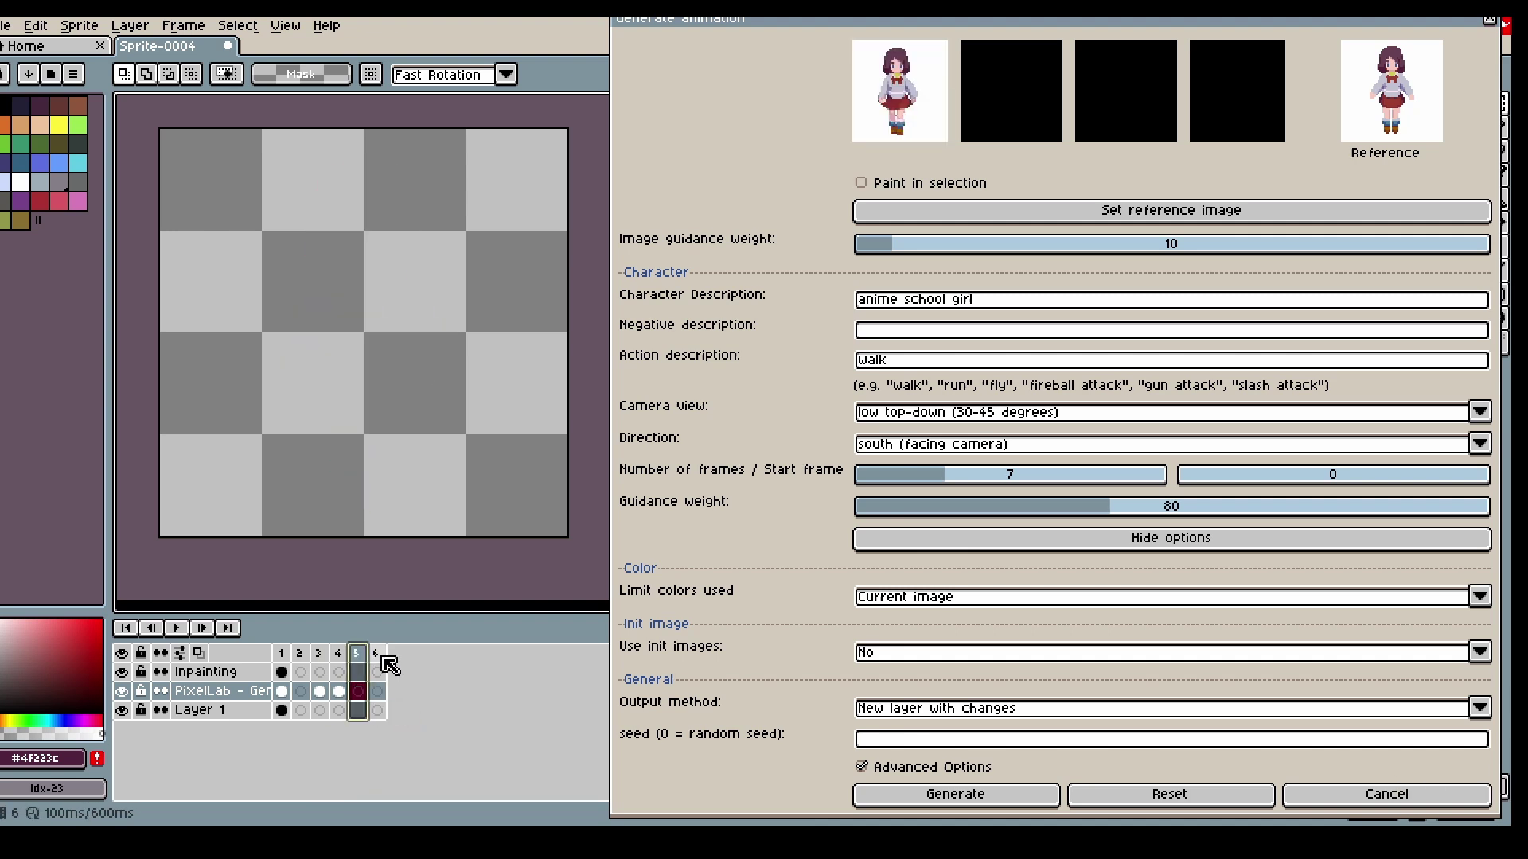
{"action": "left_click", "coordinate": [379, 656]}
{"action": "left_click", "coordinate": [318, 655]}
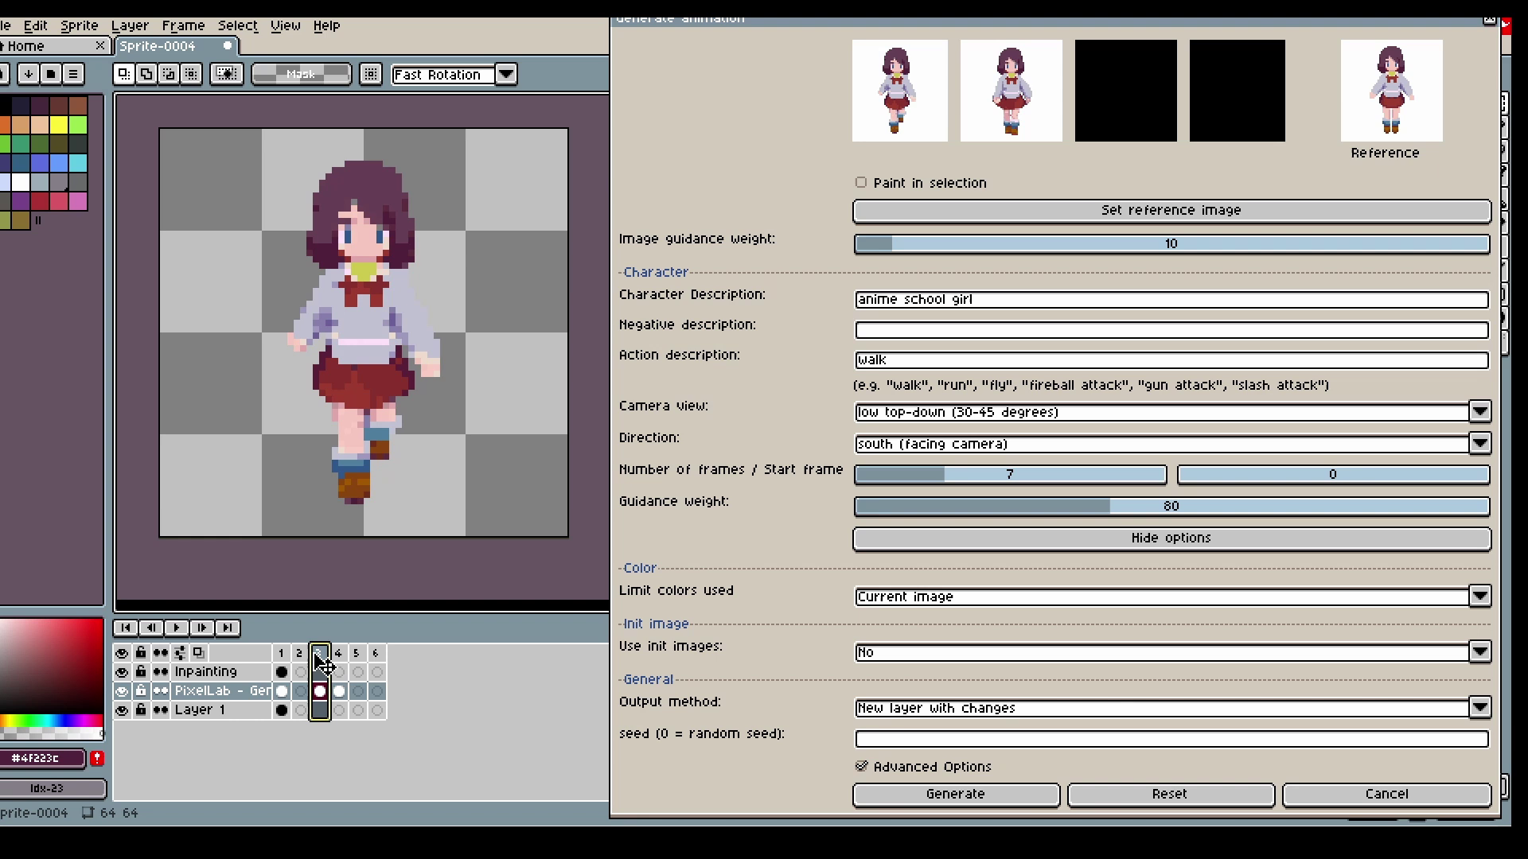
{"action": "left_click", "coordinate": [338, 654]}
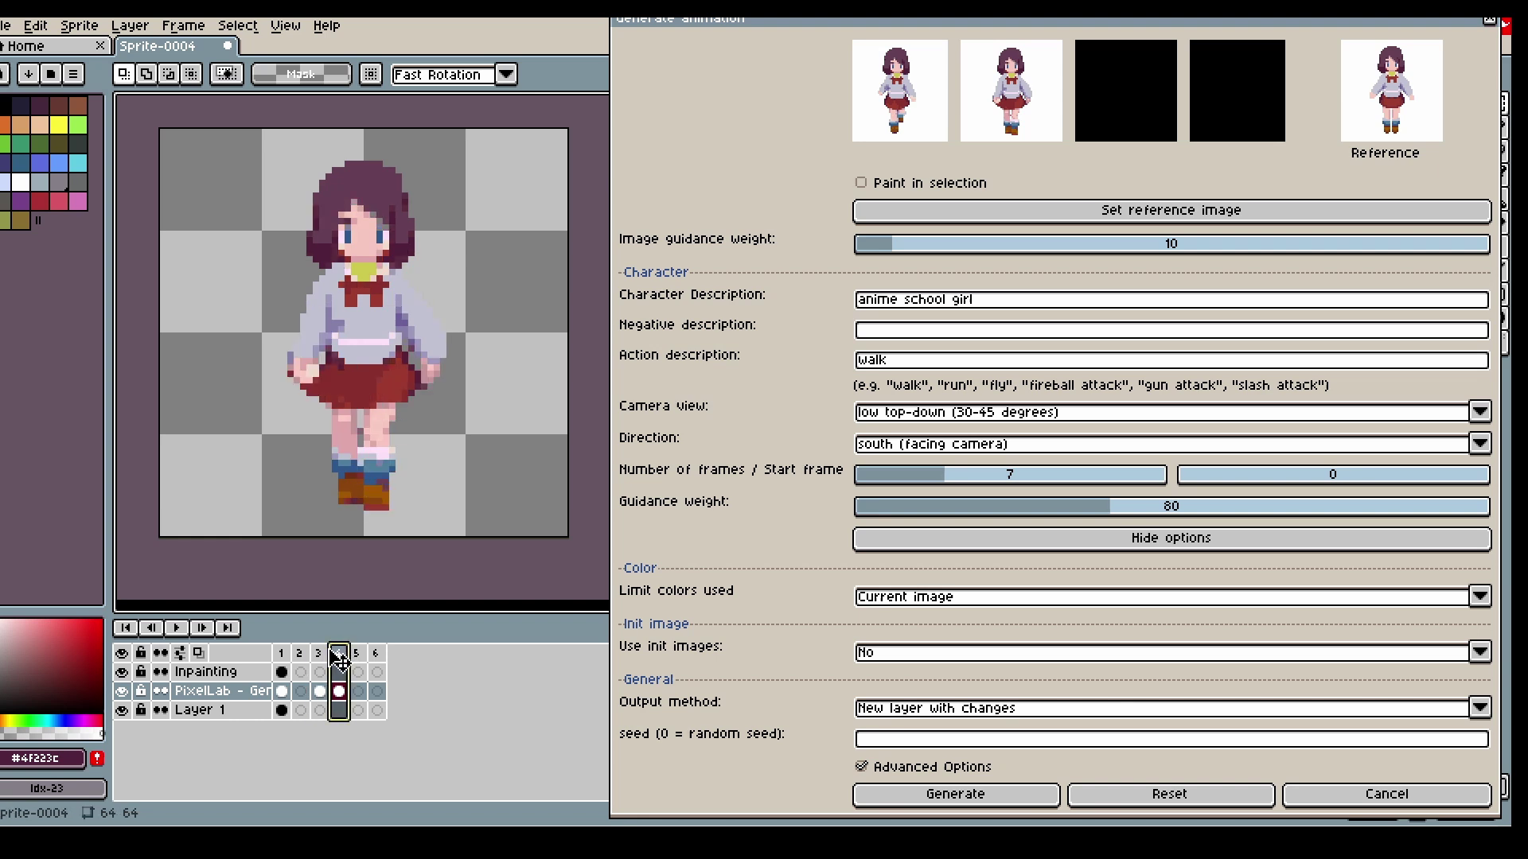
{"action": "left_click", "coordinate": [280, 654]}
{"action": "left_click", "coordinate": [915, 794]}
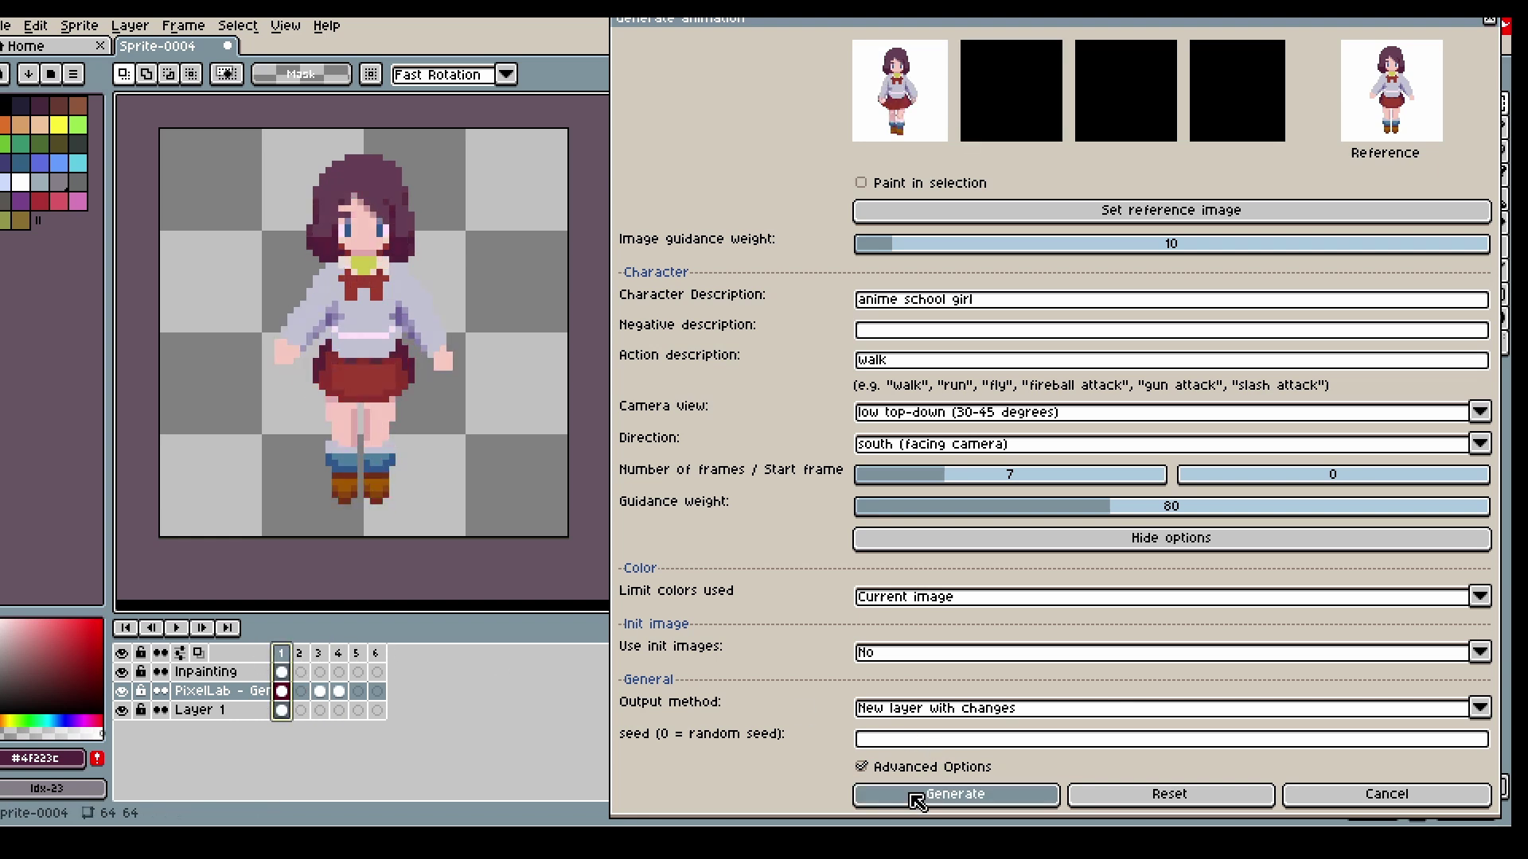
- Check generated frame 2, return to frame 1, and launch a 6-frame walk generation
{"action": "left_click", "coordinate": [300, 653]}
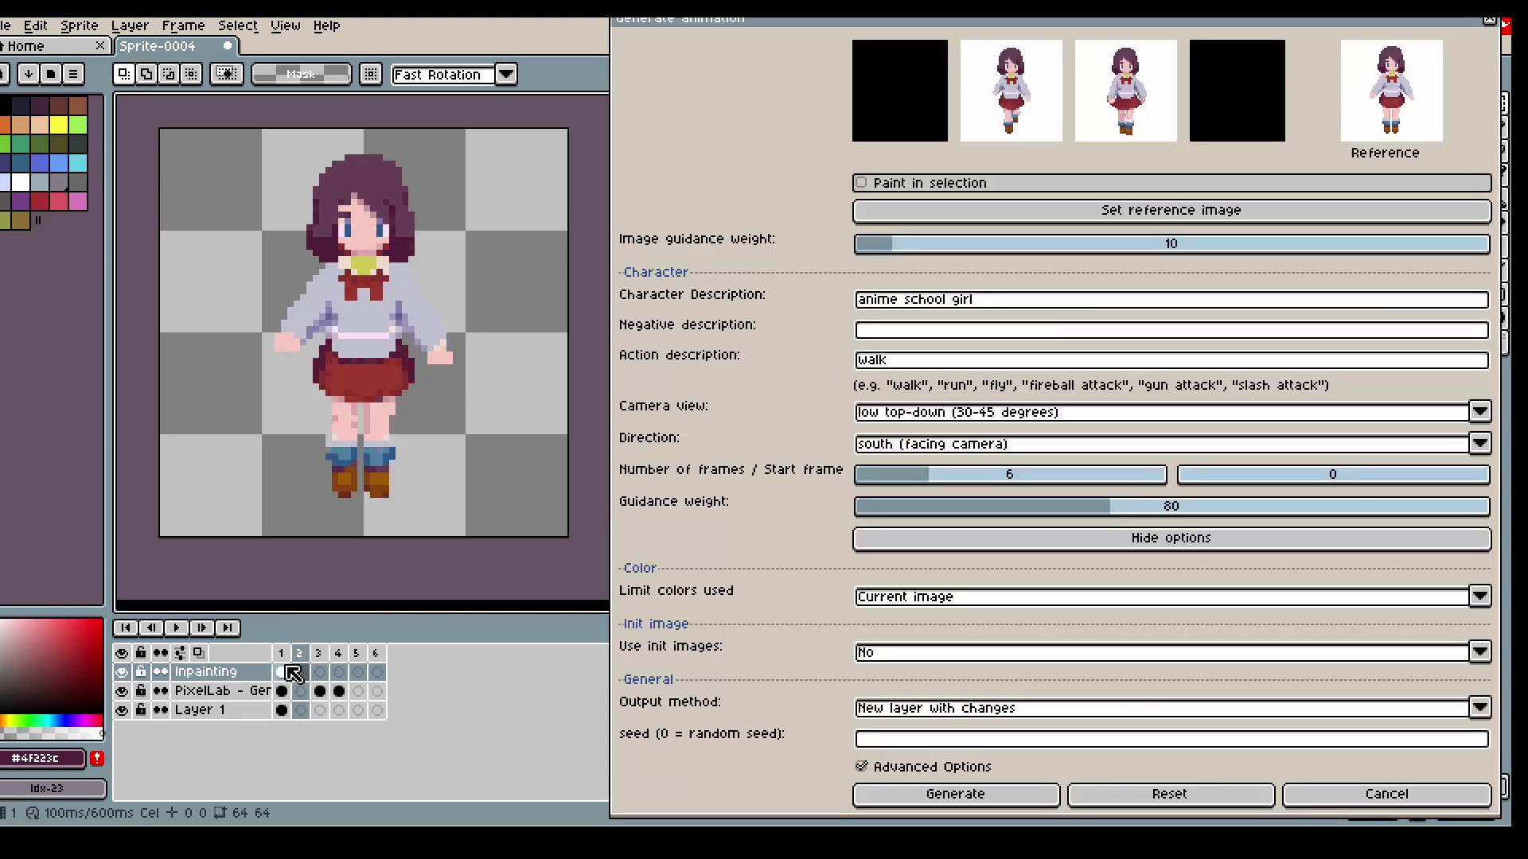
{"action": "left_click", "coordinate": [280, 652]}
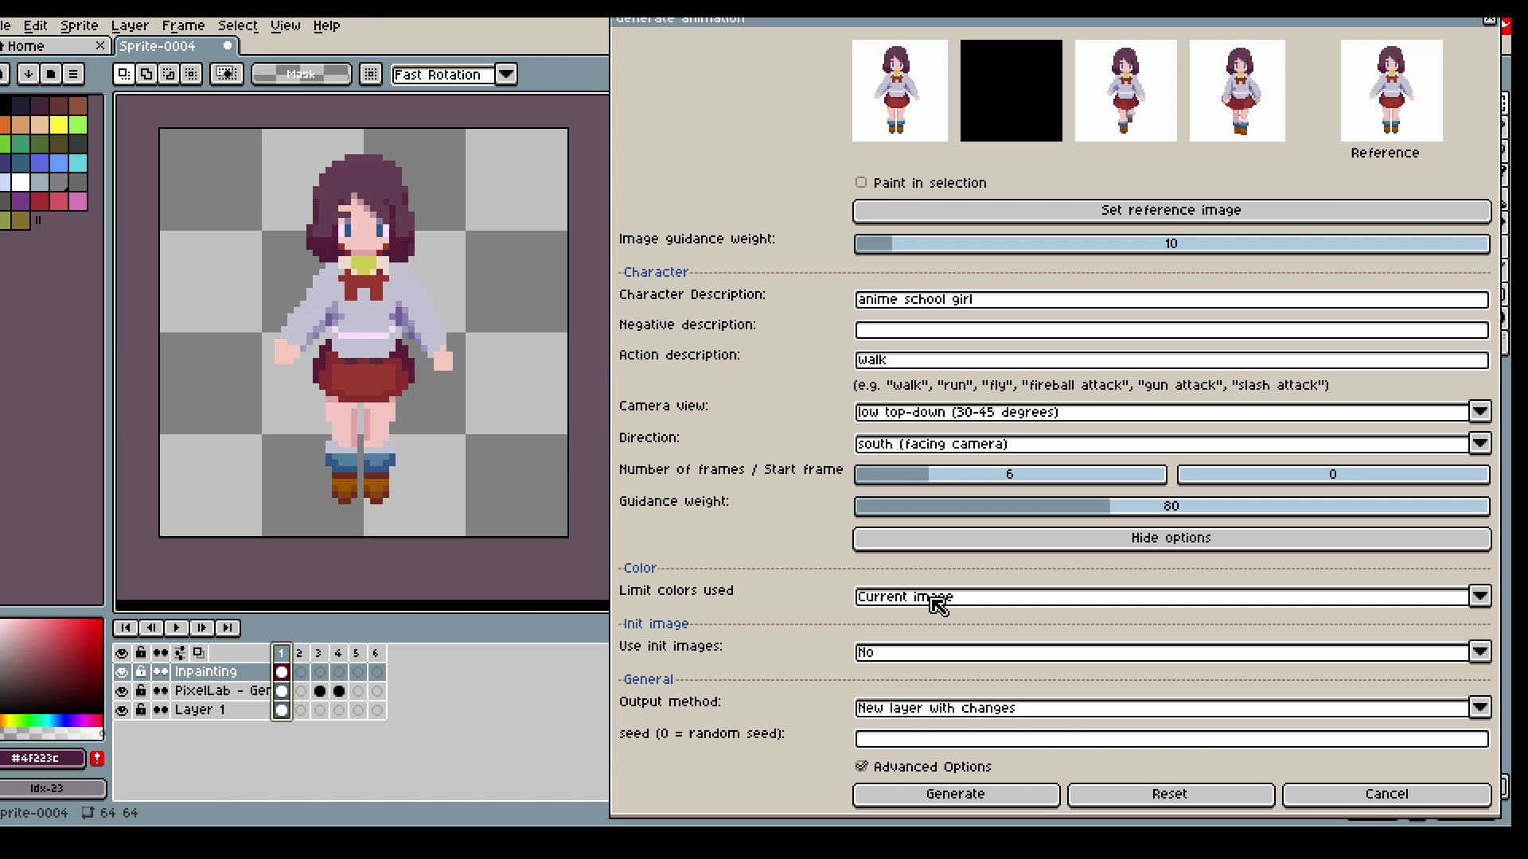
{"action": "left_click", "coordinate": [939, 796]}
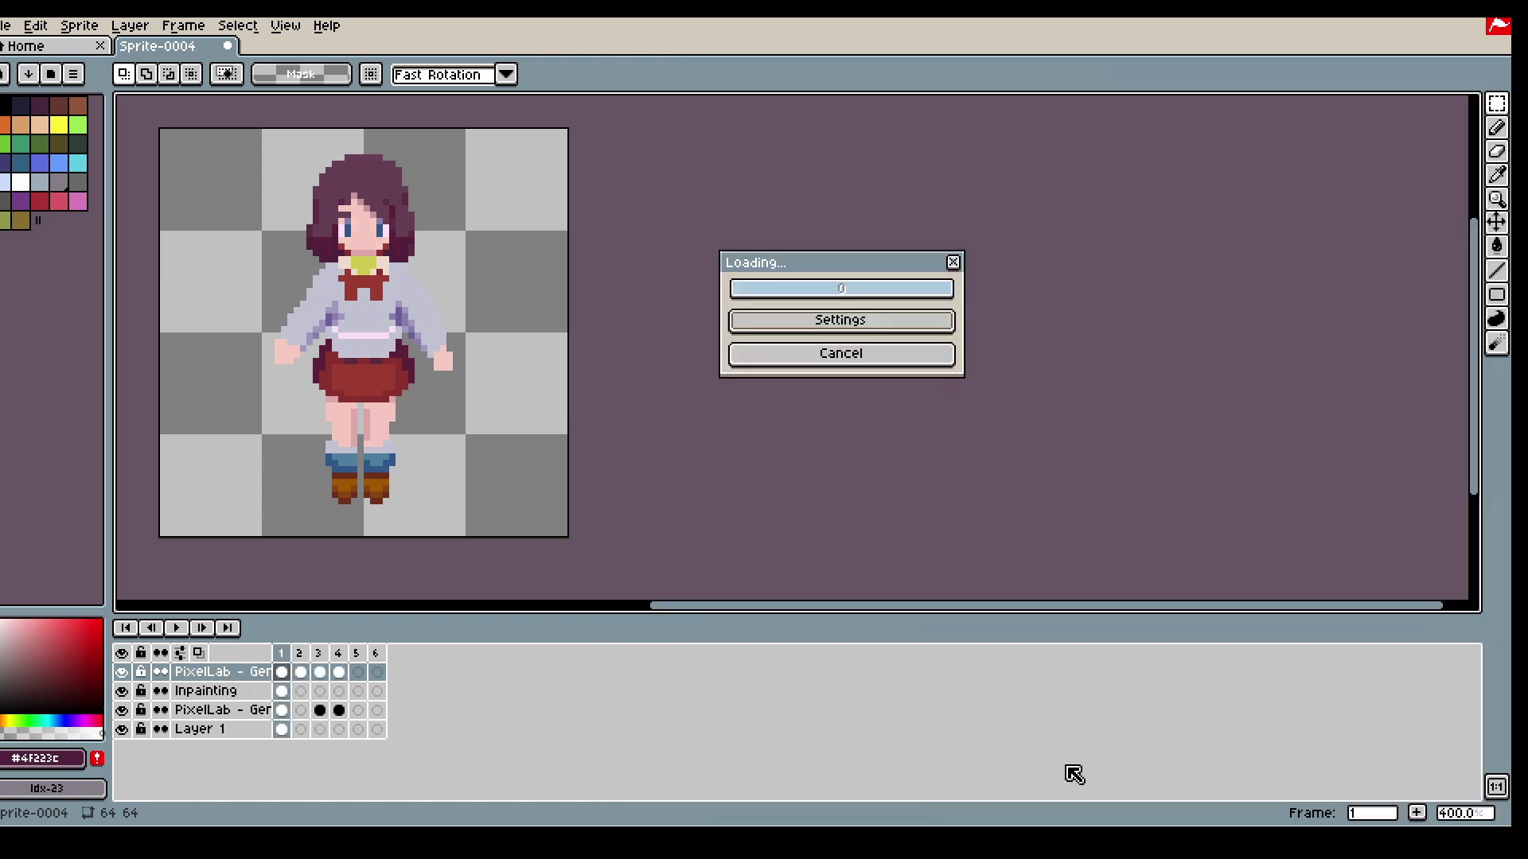
- Set the walk generation to 4 frames starting at frame 0
{"action": "left_click", "coordinate": [300, 653]}
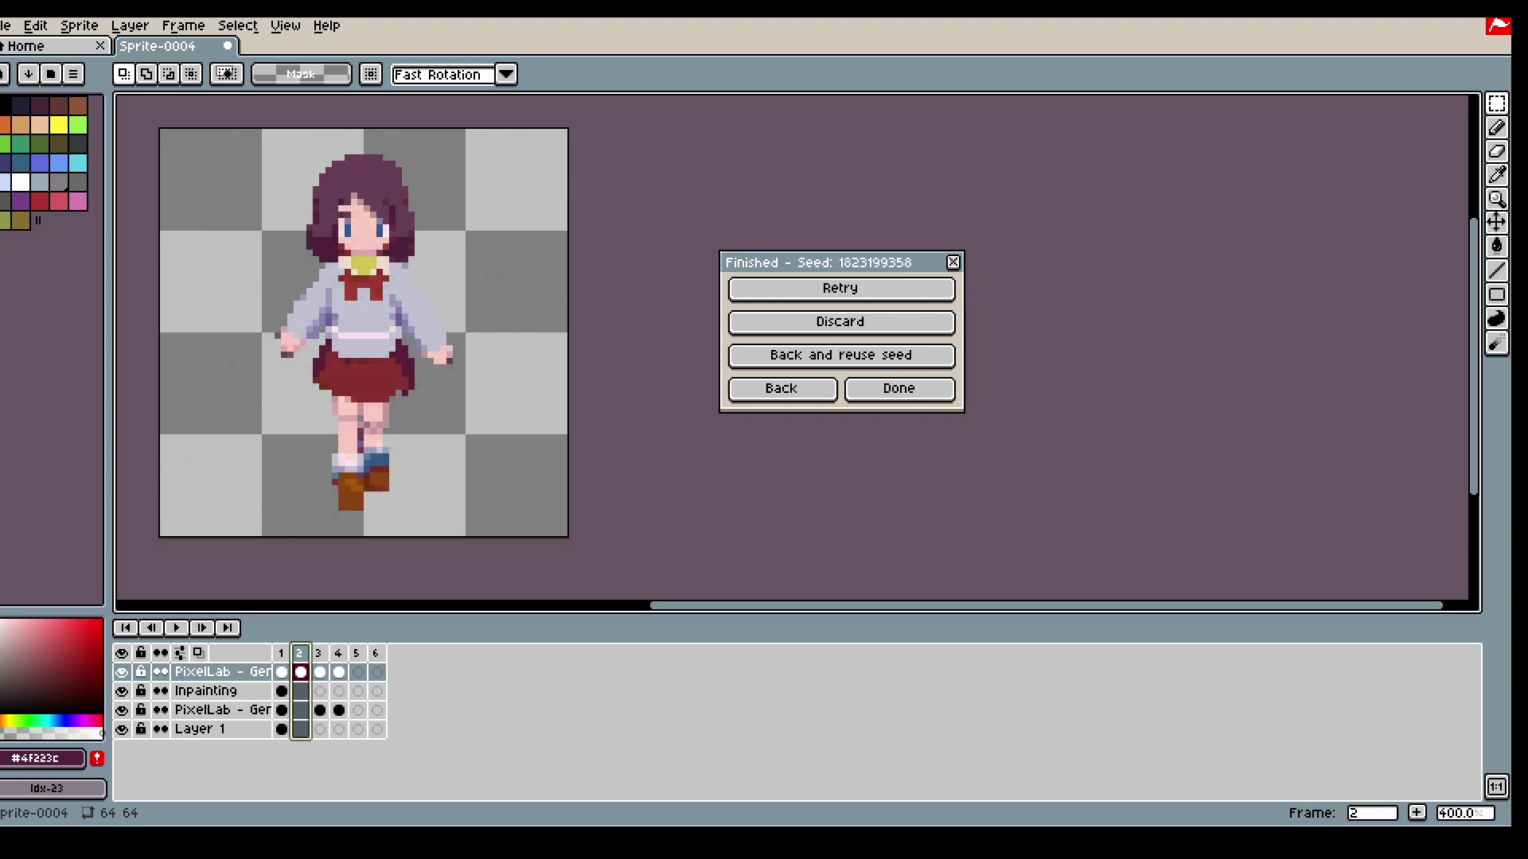
{"action": "left_click", "coordinate": [781, 388]}
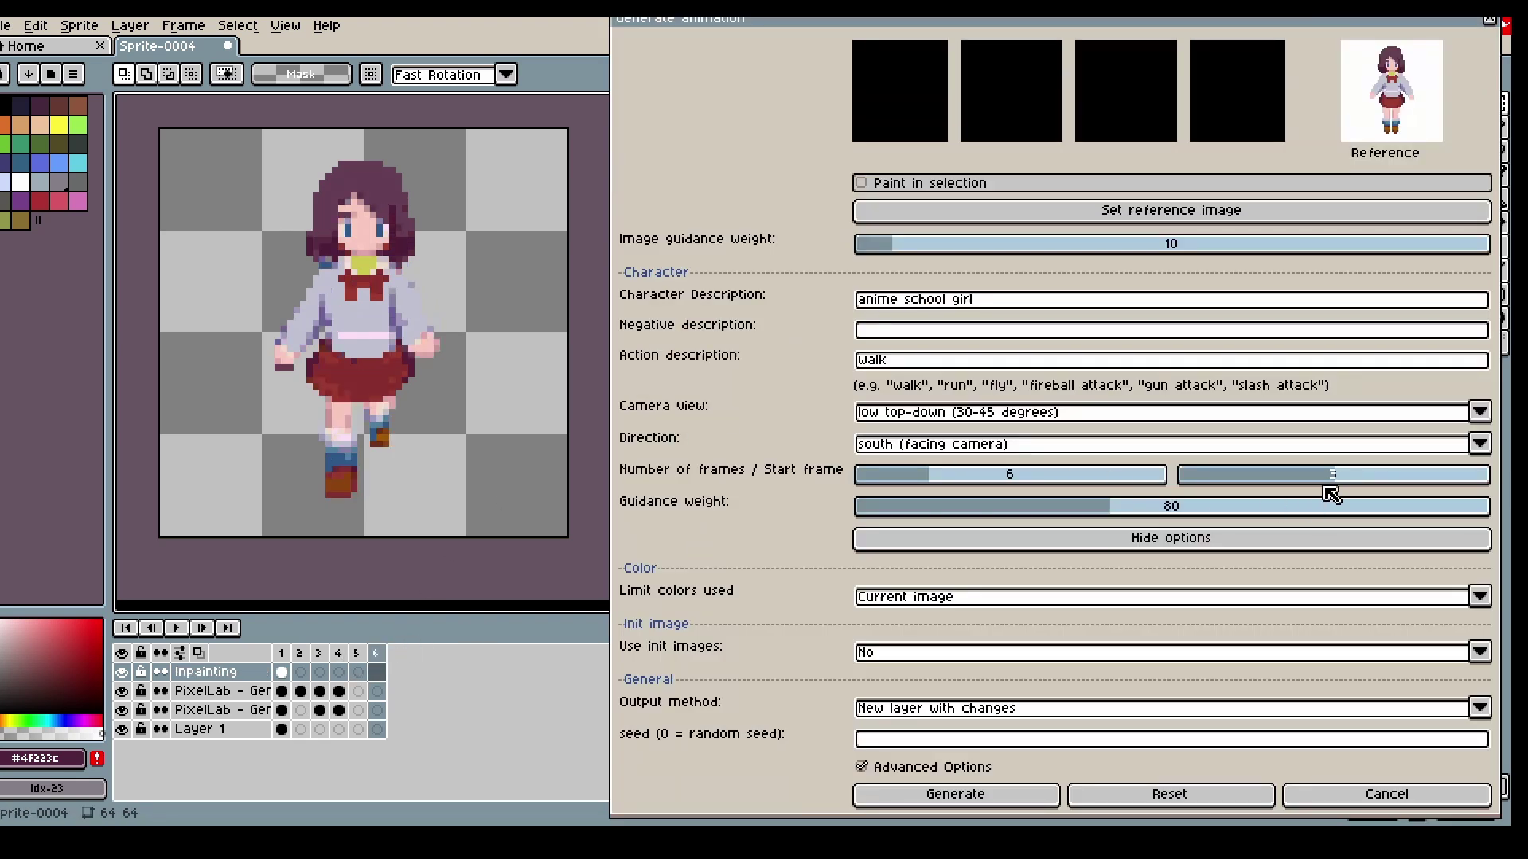
{"action": "left_click_drag", "start_coordinate": [1326, 488], "coordinate": [1009, 482]}
{"action": "left_click", "coordinate": [899, 486]}
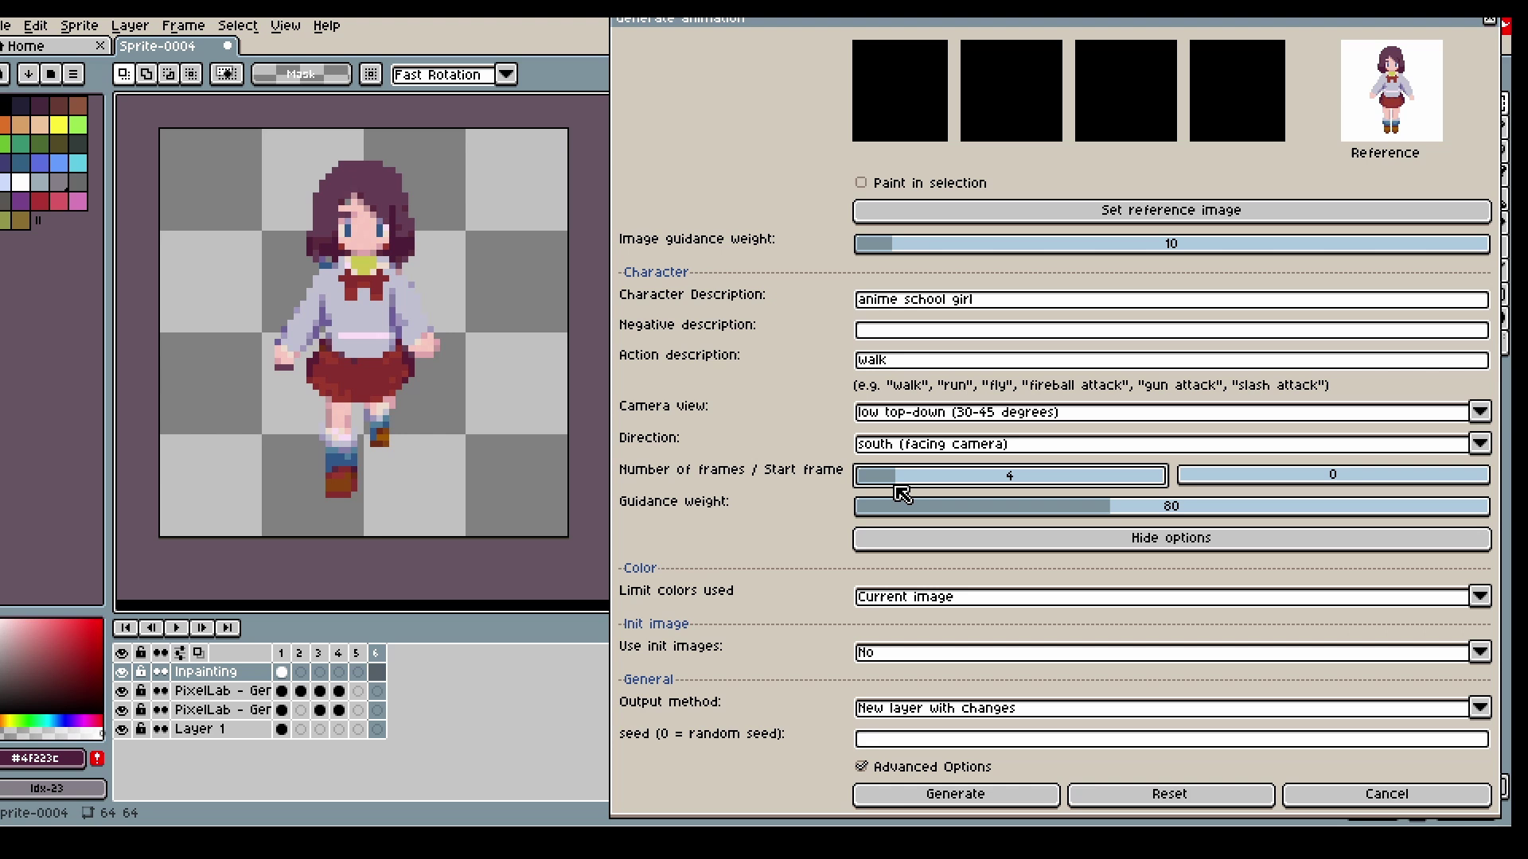
- Copy the standing girl from Layer 1's frame 1 cel into its frame 6 cel
{"action": "left_click", "coordinate": [284, 673]}
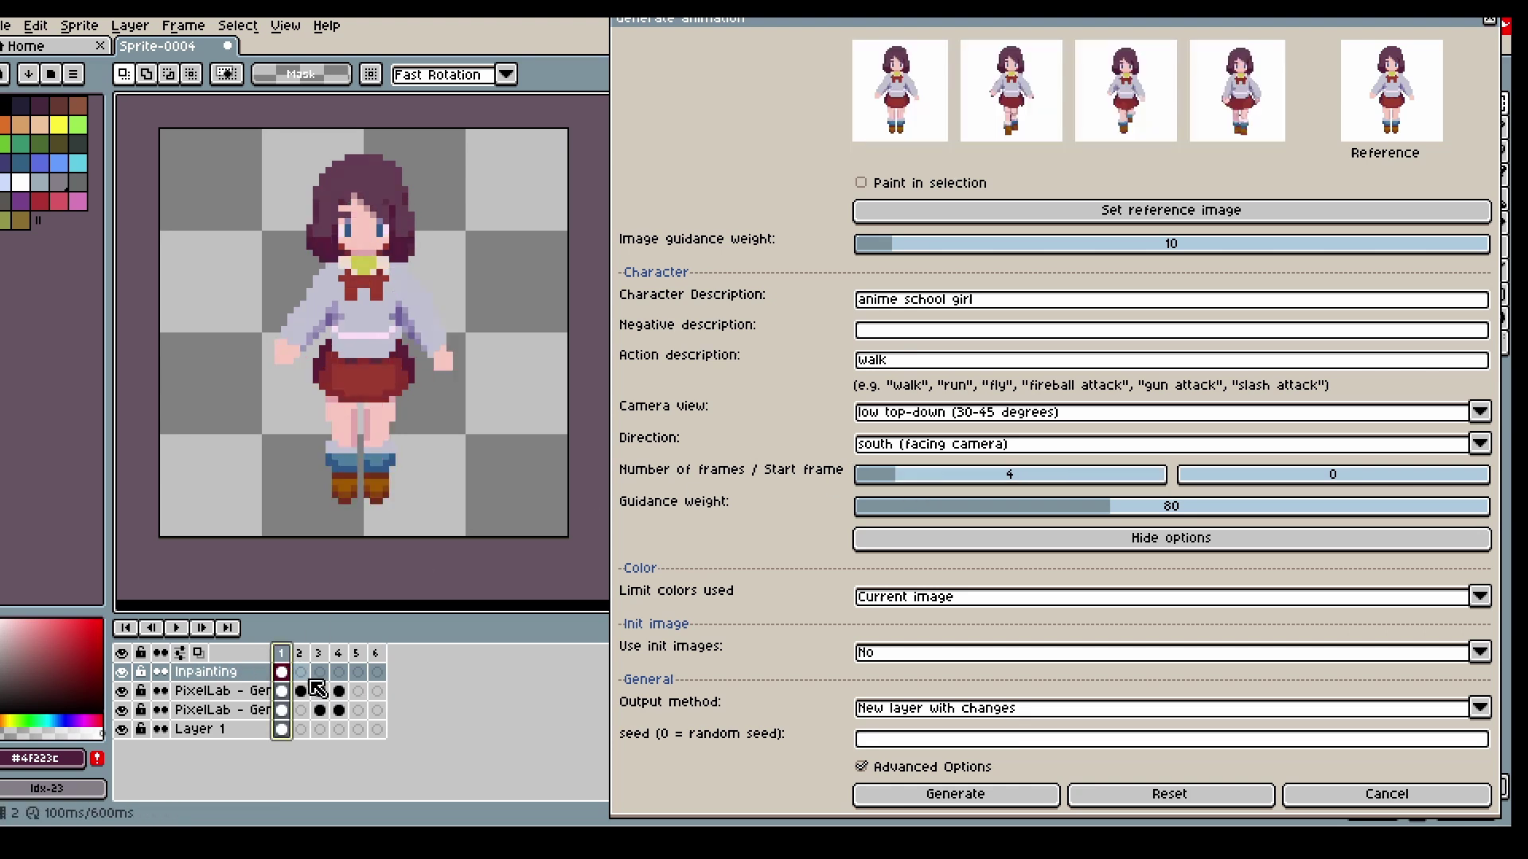
{"action": "left_click", "coordinate": [282, 729]}
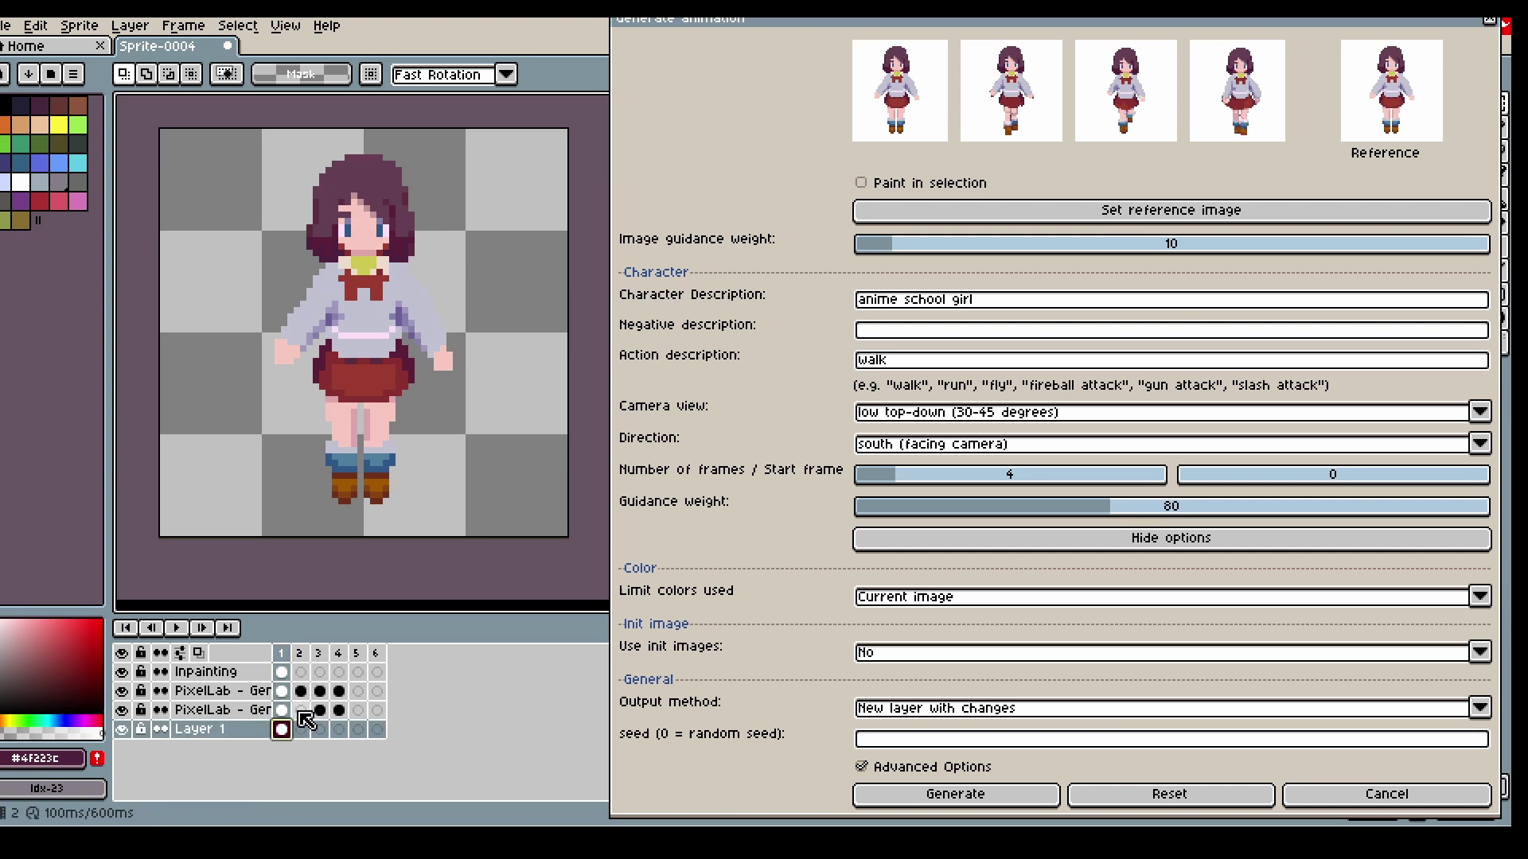
{"action": "key", "text": "ctrl+c"}
{"action": "left_click", "coordinate": [376, 655]}
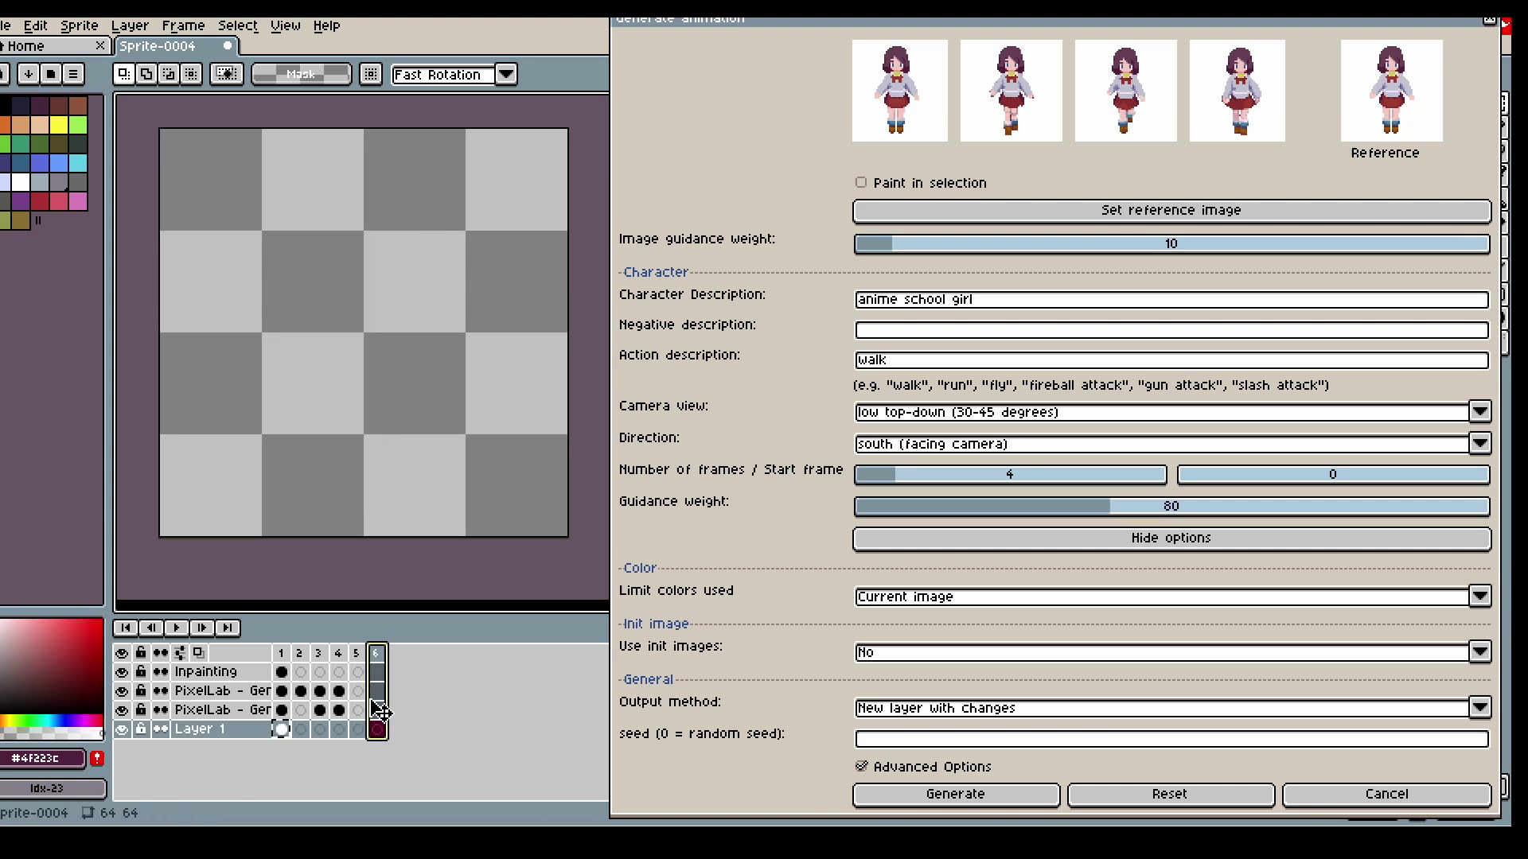
{"action": "left_click", "coordinate": [378, 730]}
{"action": "key", "text": "ctrl+v"}
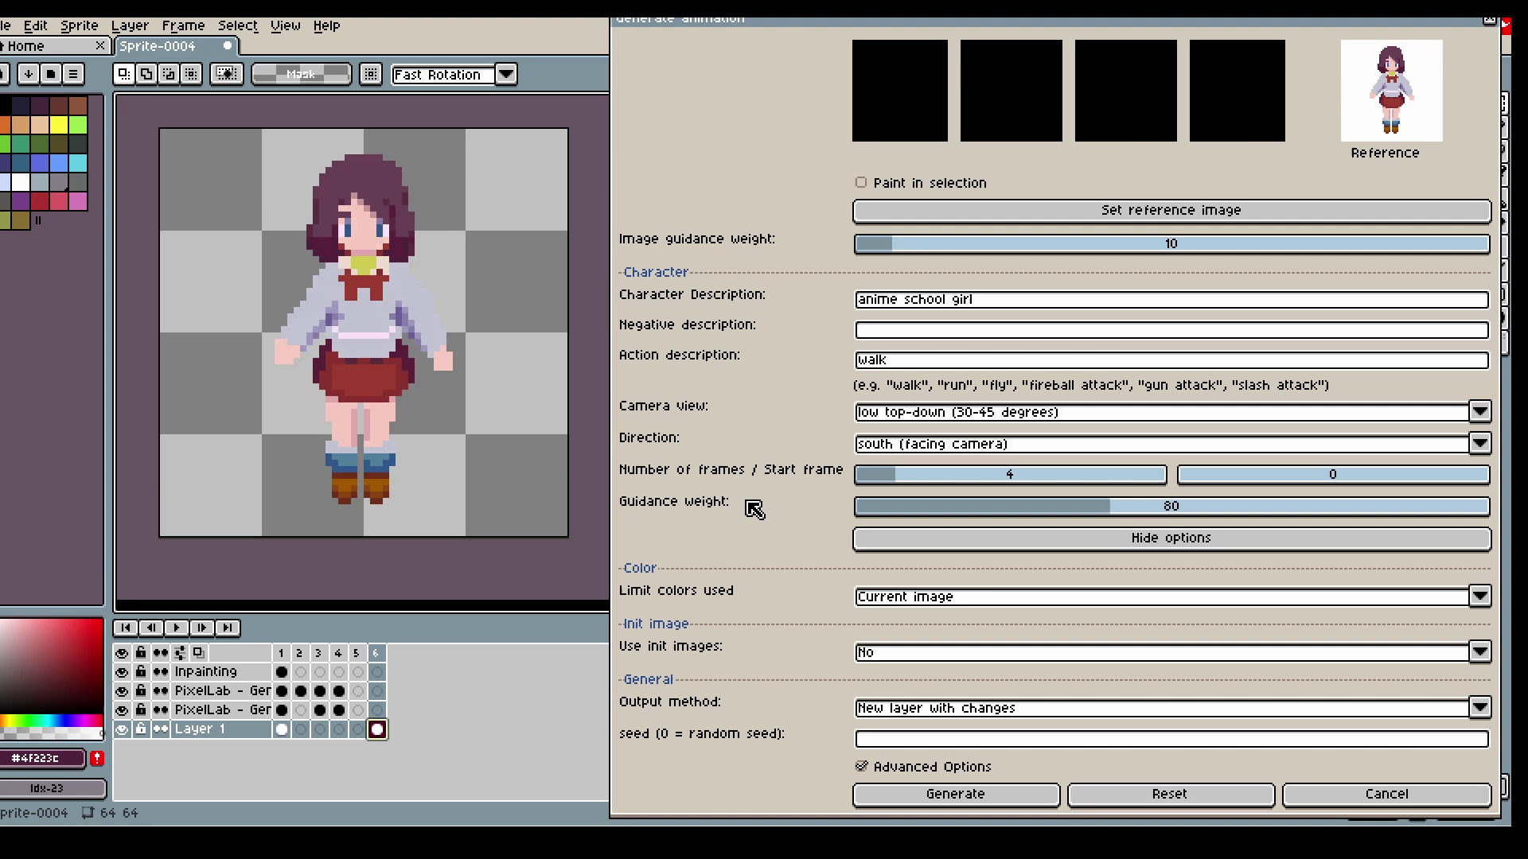
- Run the 4-frame walk generation and view the new walking frames on the canvas
{"action": "left_click", "coordinate": [993, 806]}
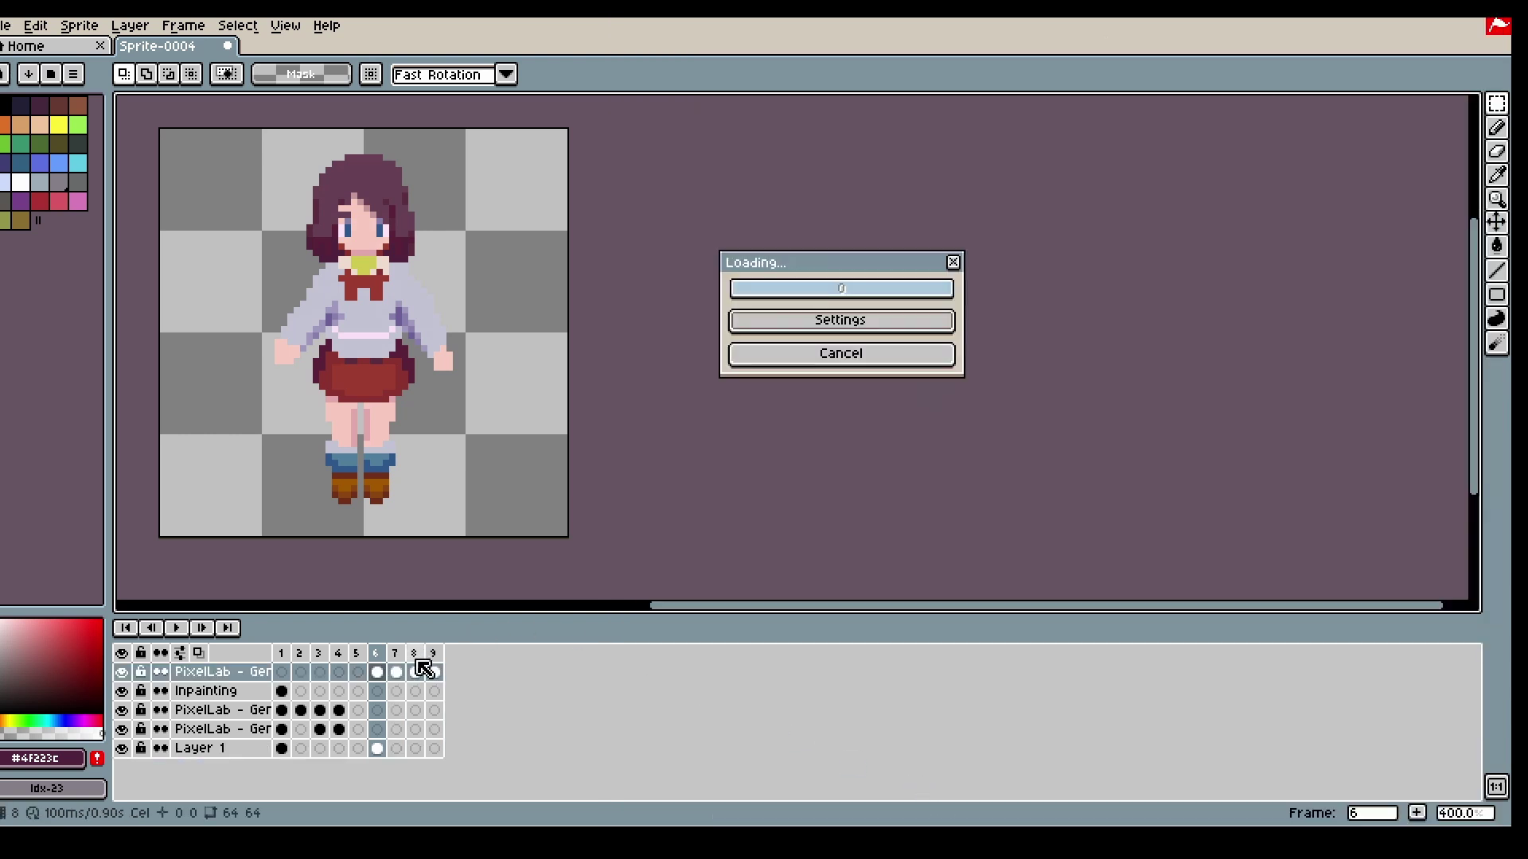
{"action": "left_click", "coordinate": [436, 655]}
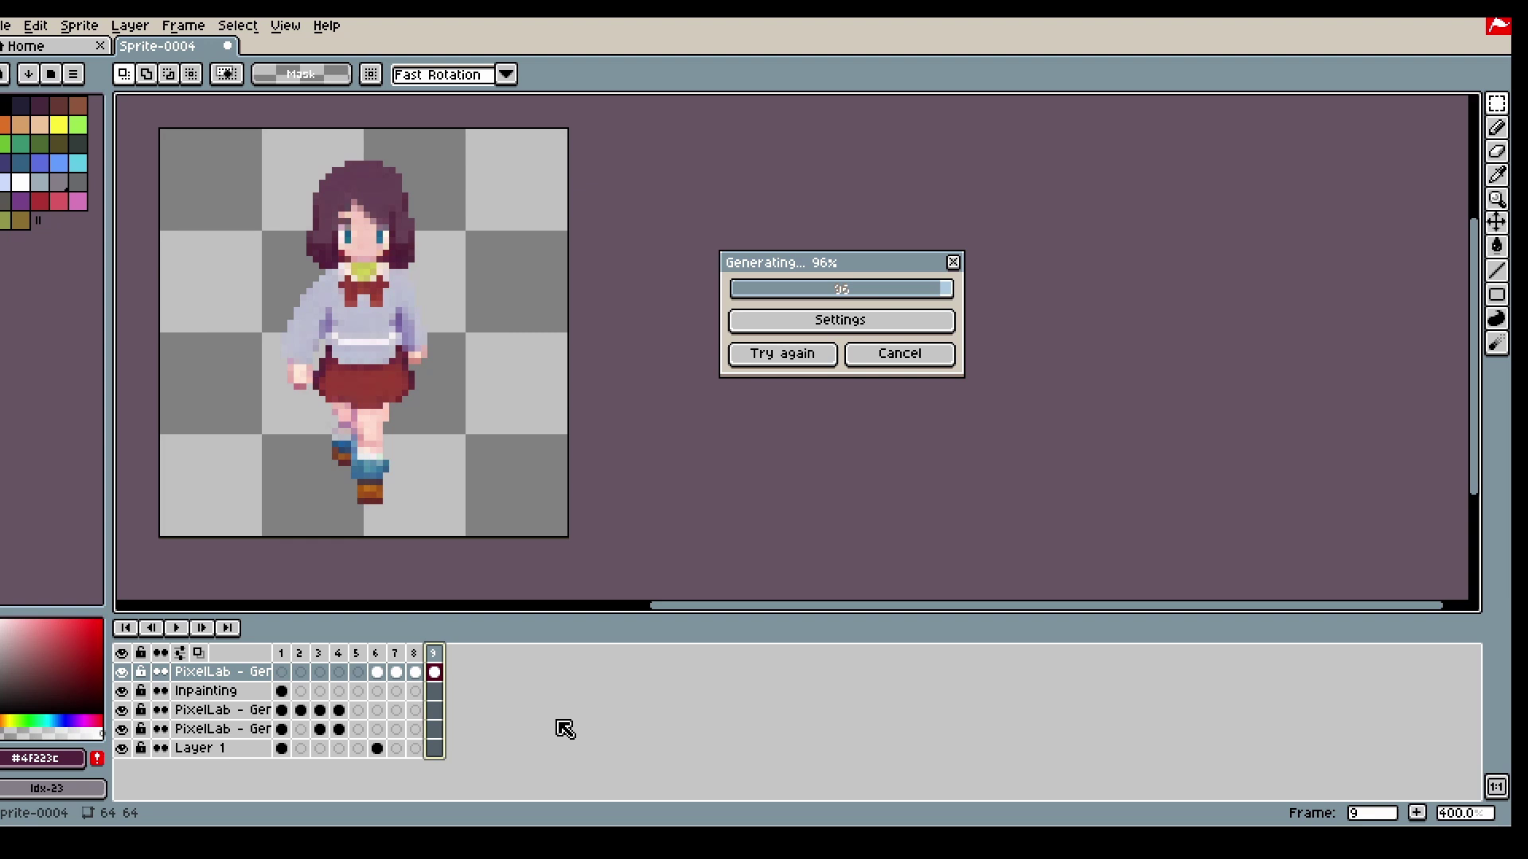
{"action": "left_click", "coordinate": [376, 672]}
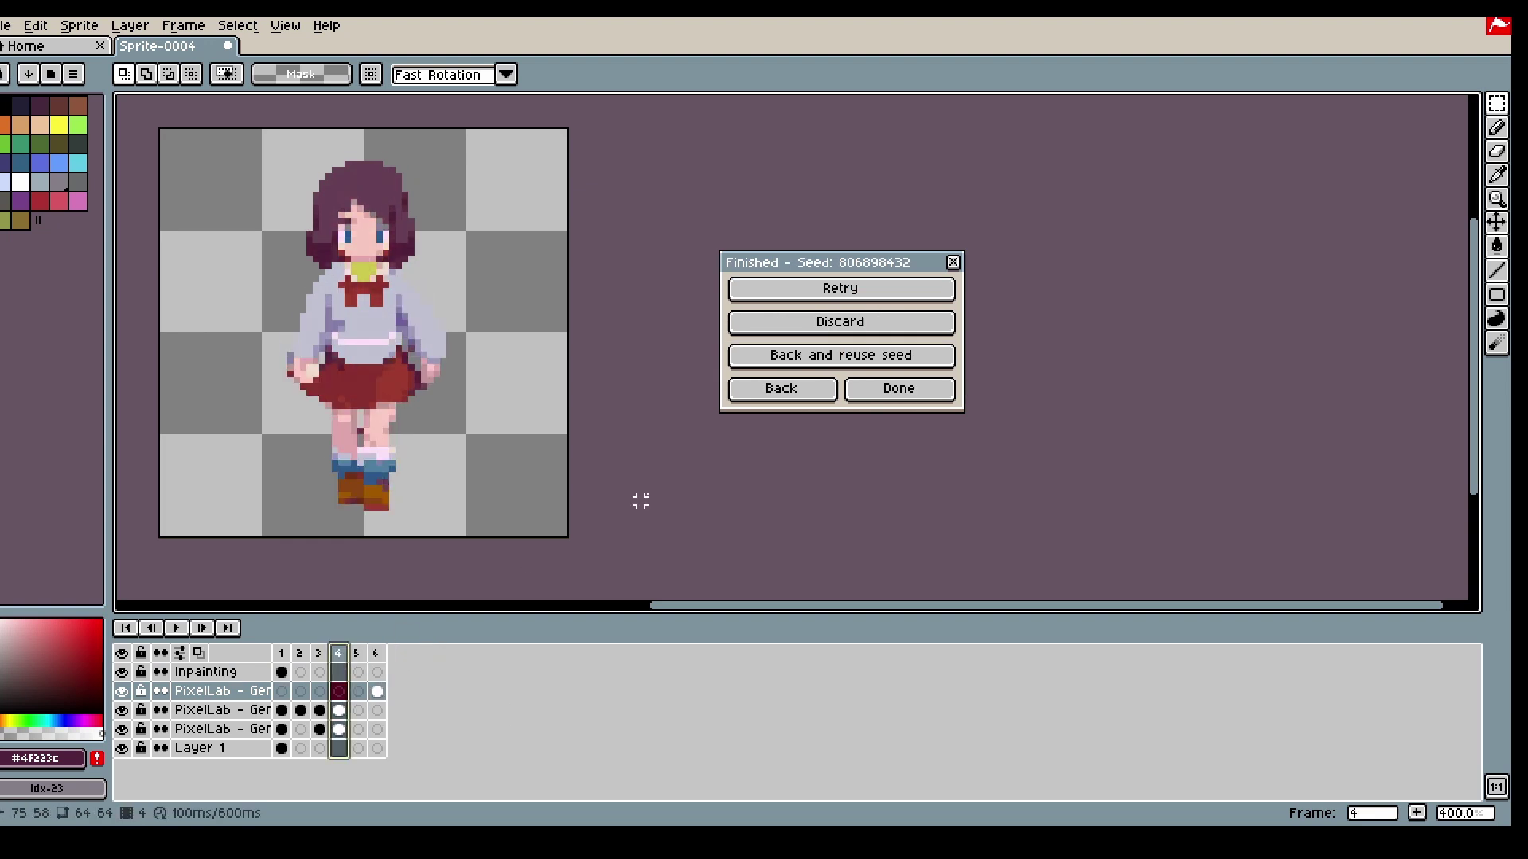
- Set generation to 6 frames starting at frame 4, remove extra frame 7, and generate
{"action": "left_click", "coordinate": [813, 388]}
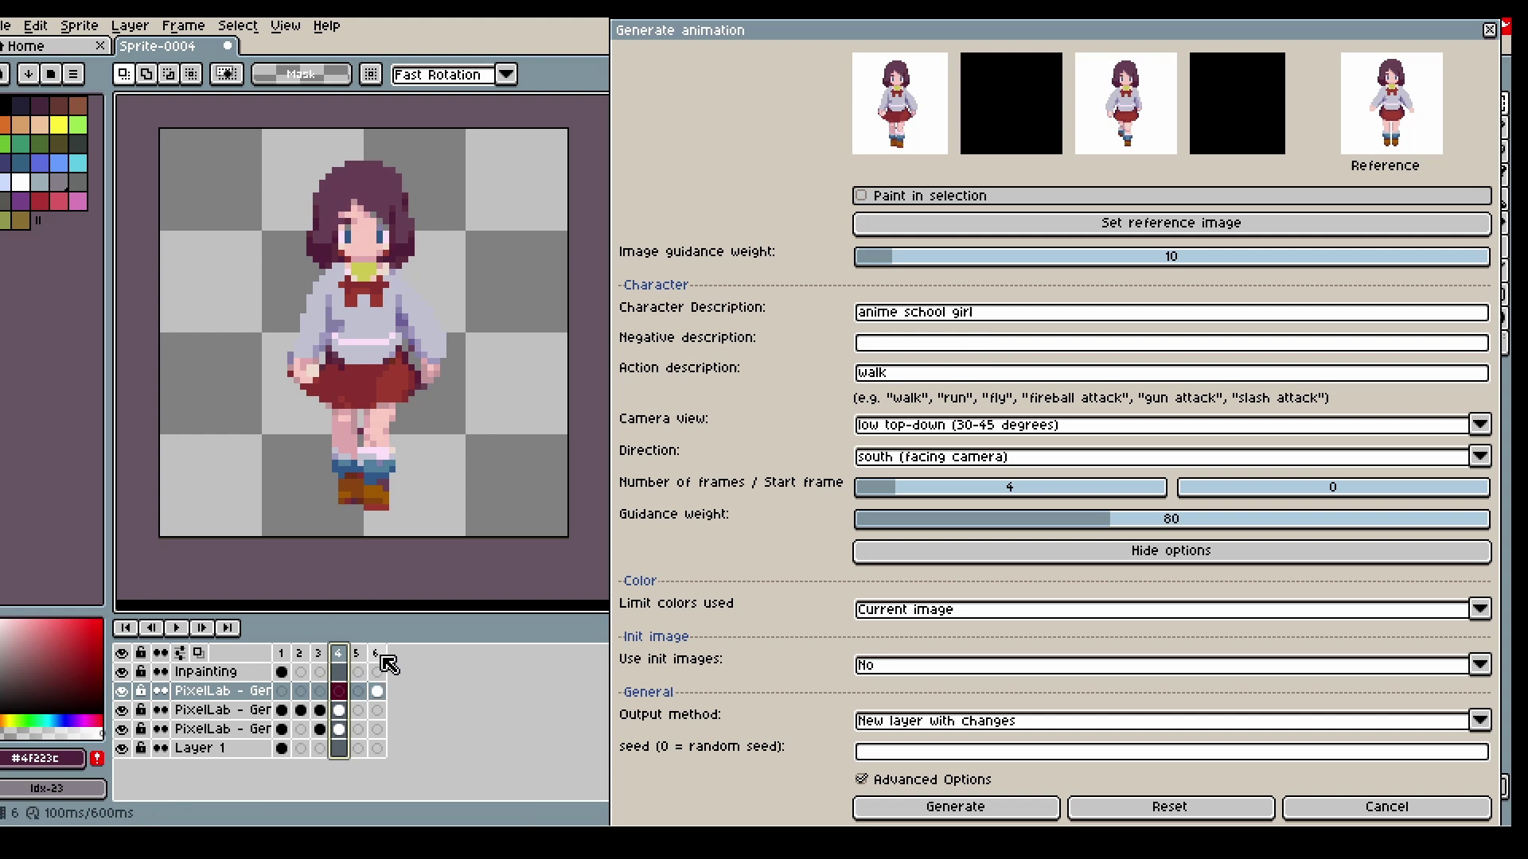
{"action": "left_click_drag", "start_coordinate": [1269, 490], "coordinate": [1371, 498]}
{"action": "left_click_drag", "start_coordinate": [983, 496], "coordinate": [937, 499]}
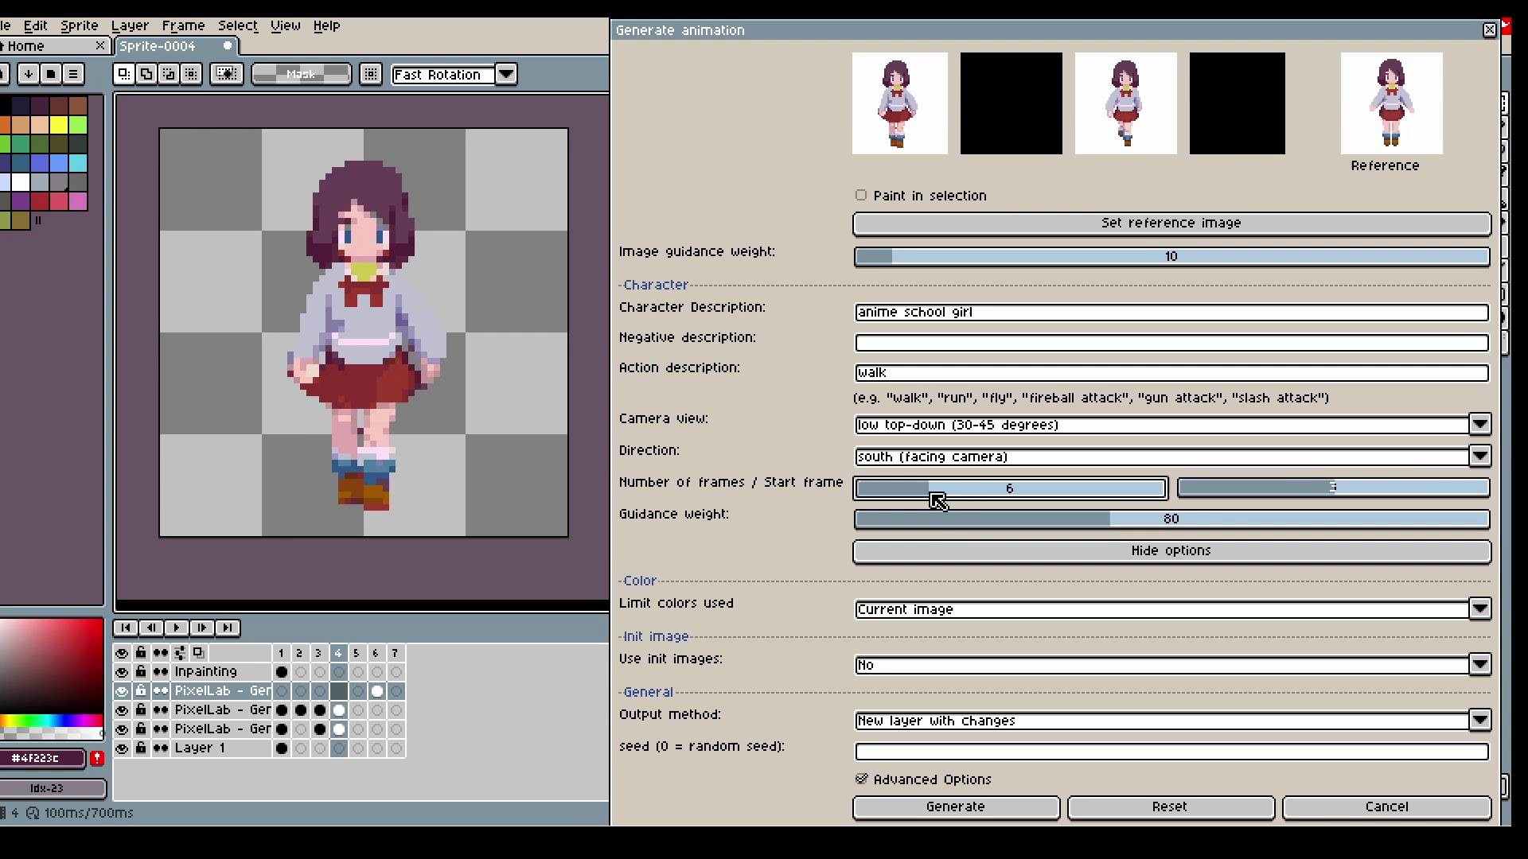
{"action": "left_click", "coordinate": [396, 654]}
{"action": "key", "text": "alt+c"}
{"action": "left_click", "coordinate": [339, 654]}
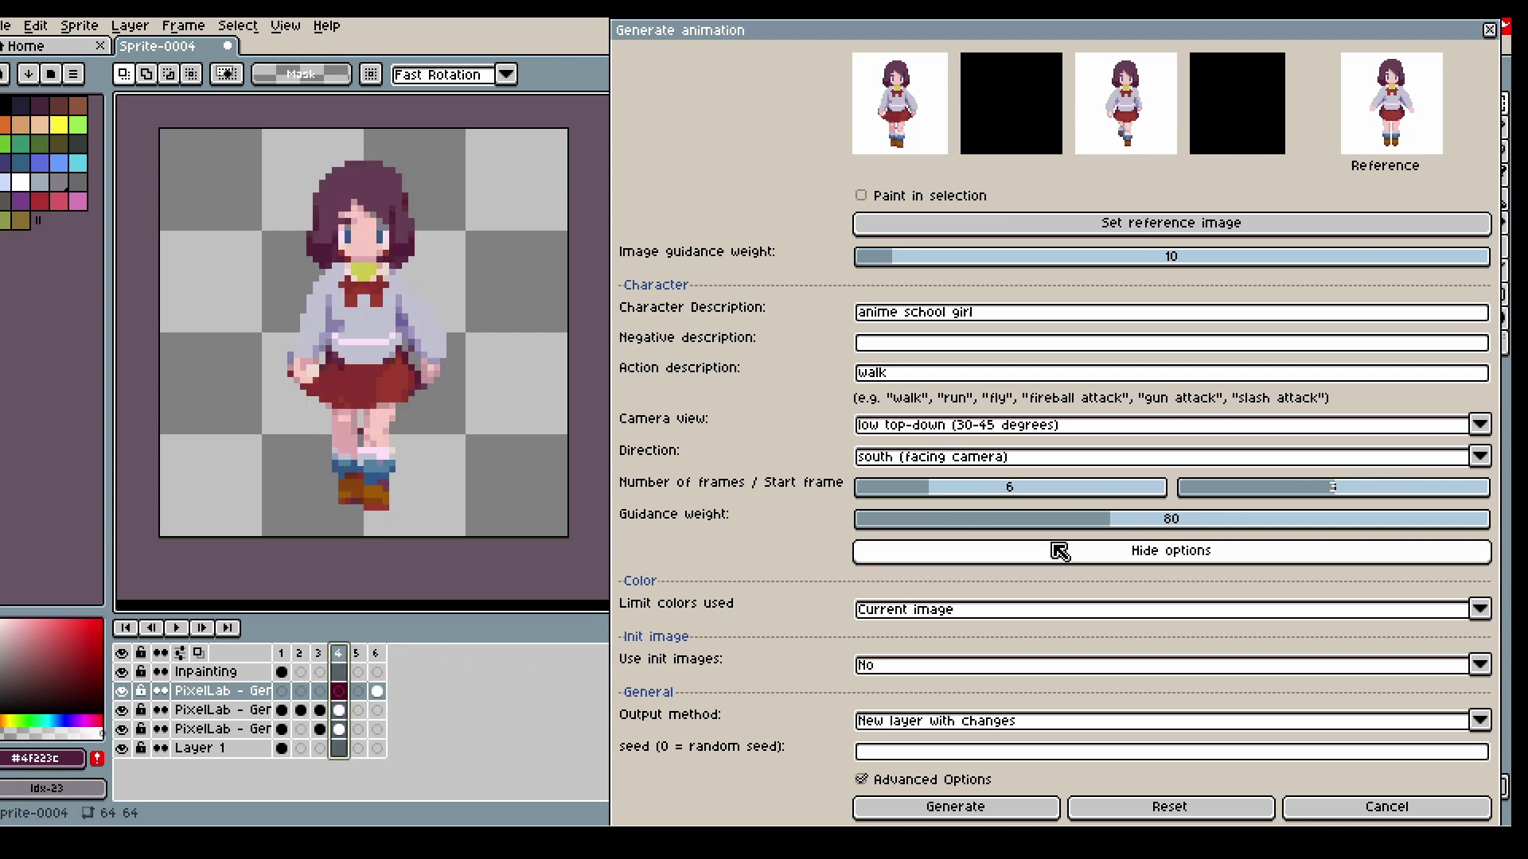
{"action": "left_click", "coordinate": [1365, 505]}
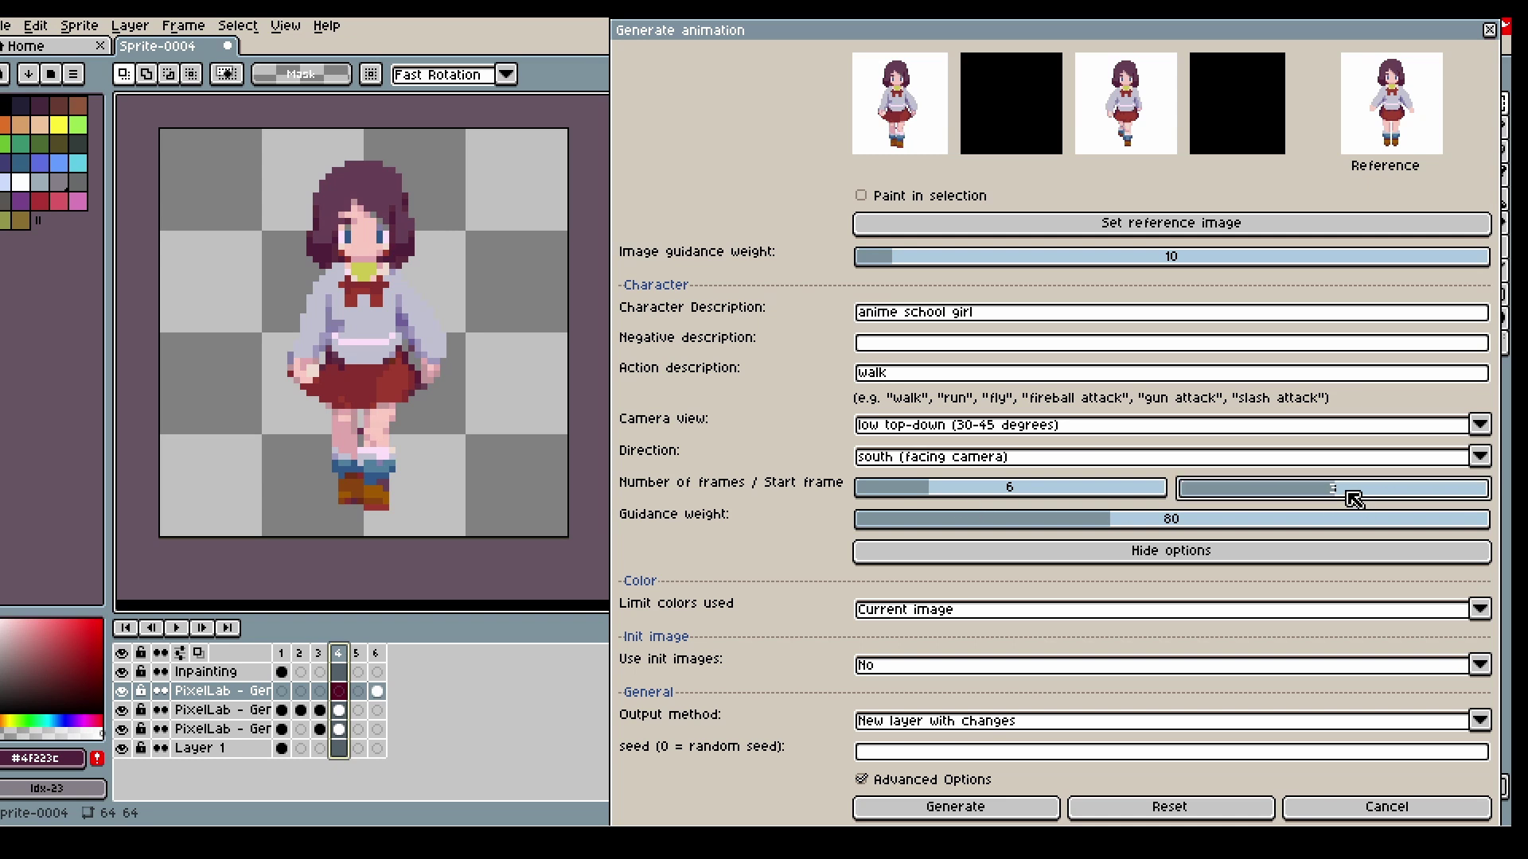
{"action": "left_click", "coordinate": [1026, 807]}
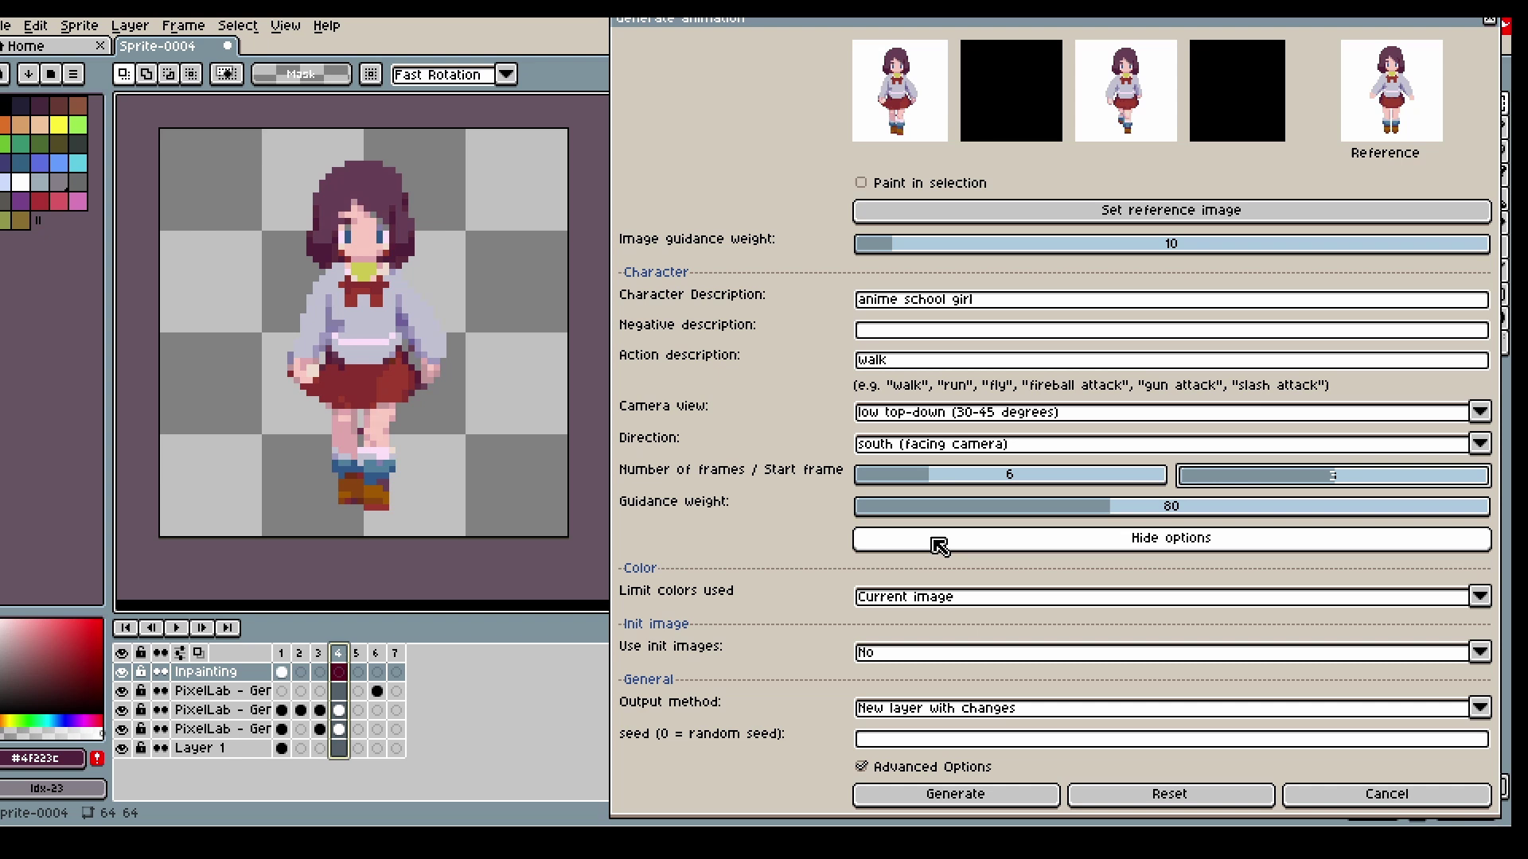
- Delete the leftover extra frame 7 and start the six-frame walk generation again
{"action": "left_click", "coordinate": [402, 655]}
{"action": "key", "text": "Delete"}
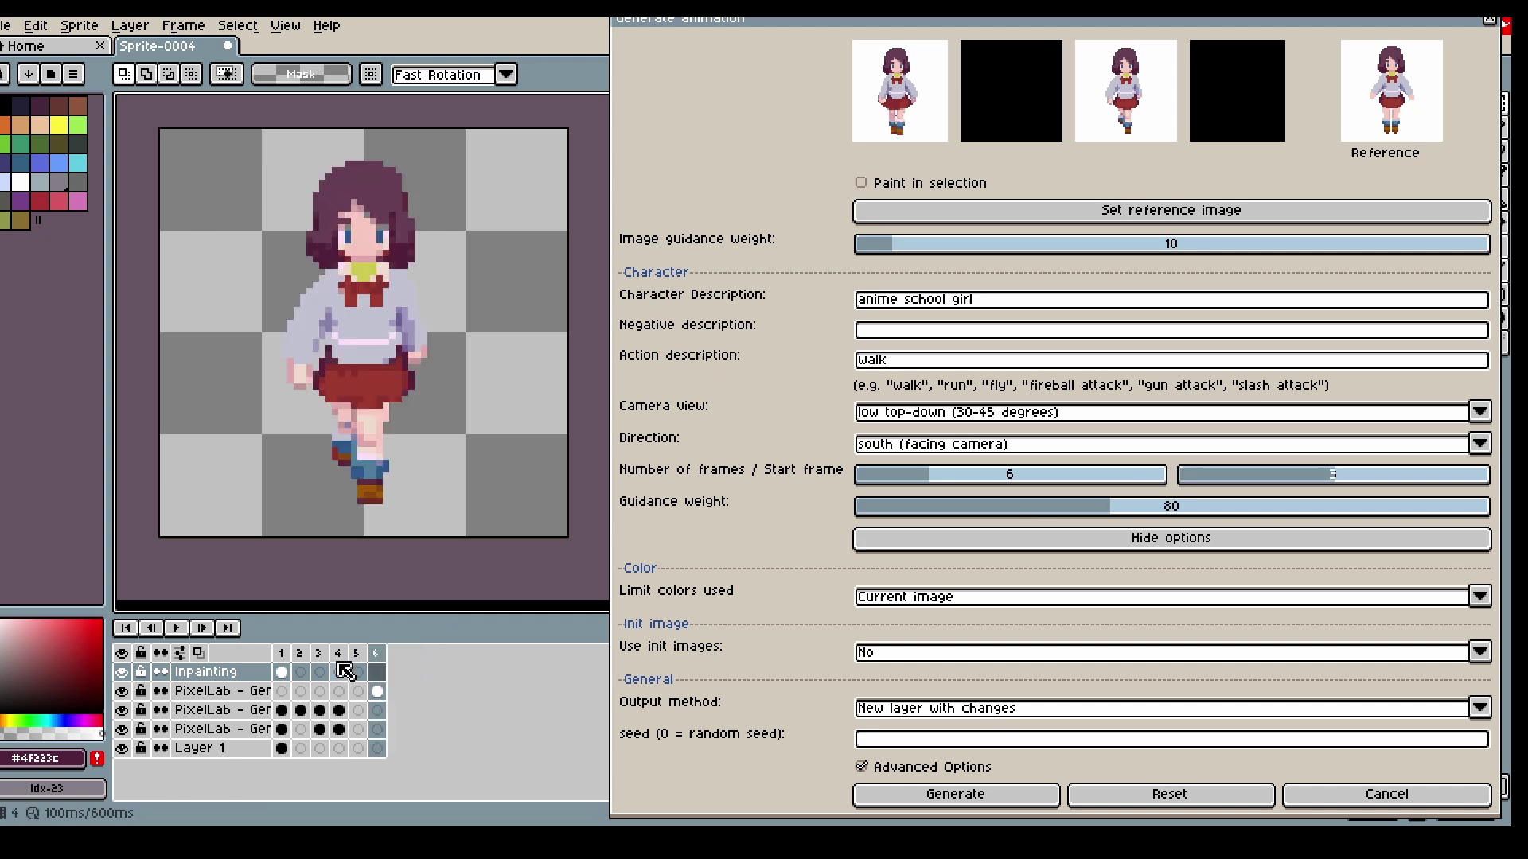
{"action": "left_click", "coordinate": [321, 652]}
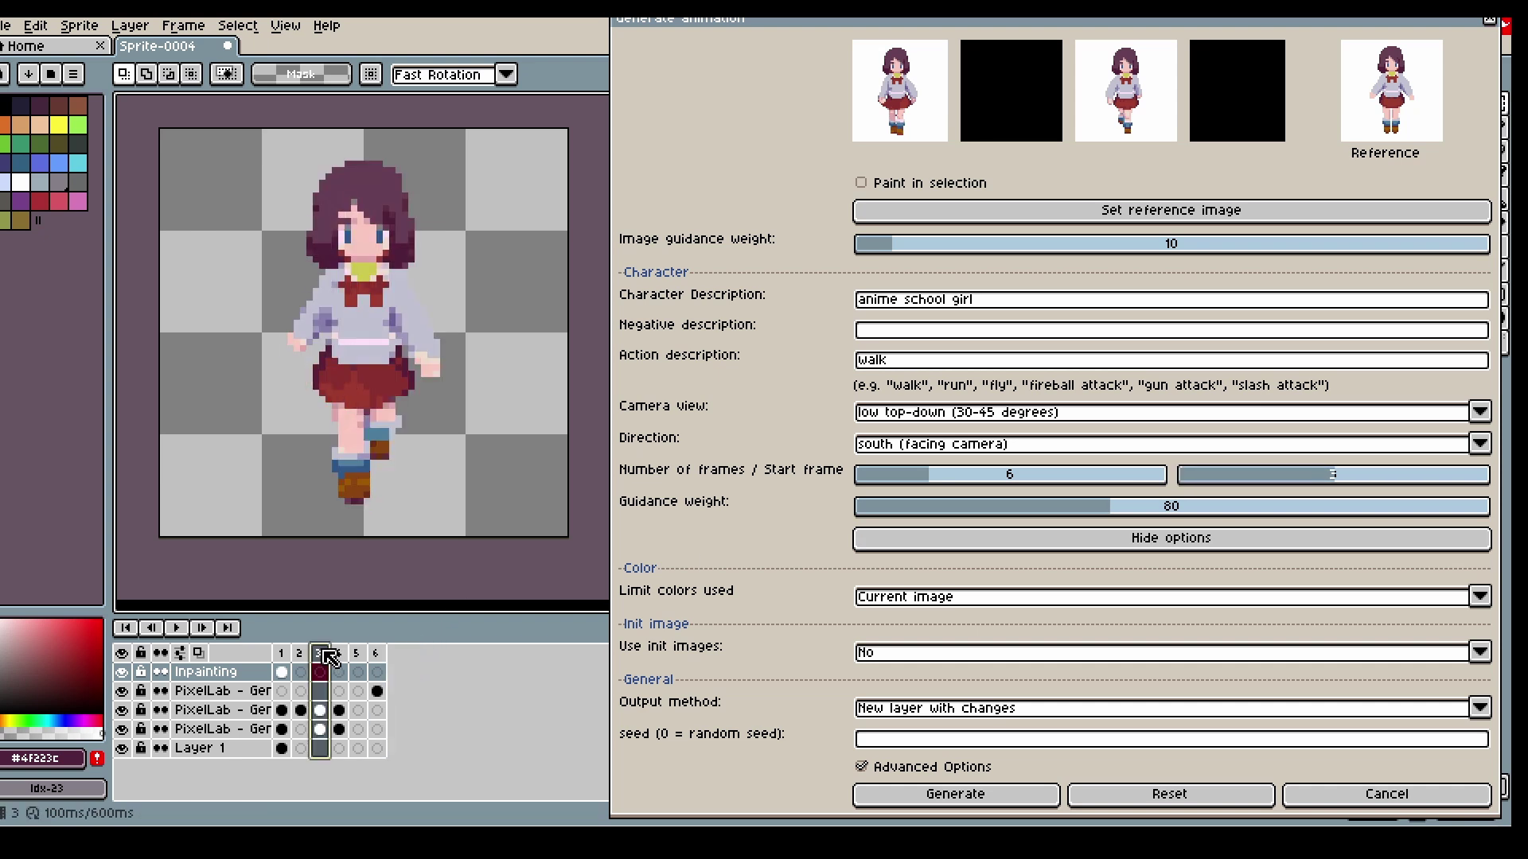
{"action": "left_click", "coordinate": [988, 798]}
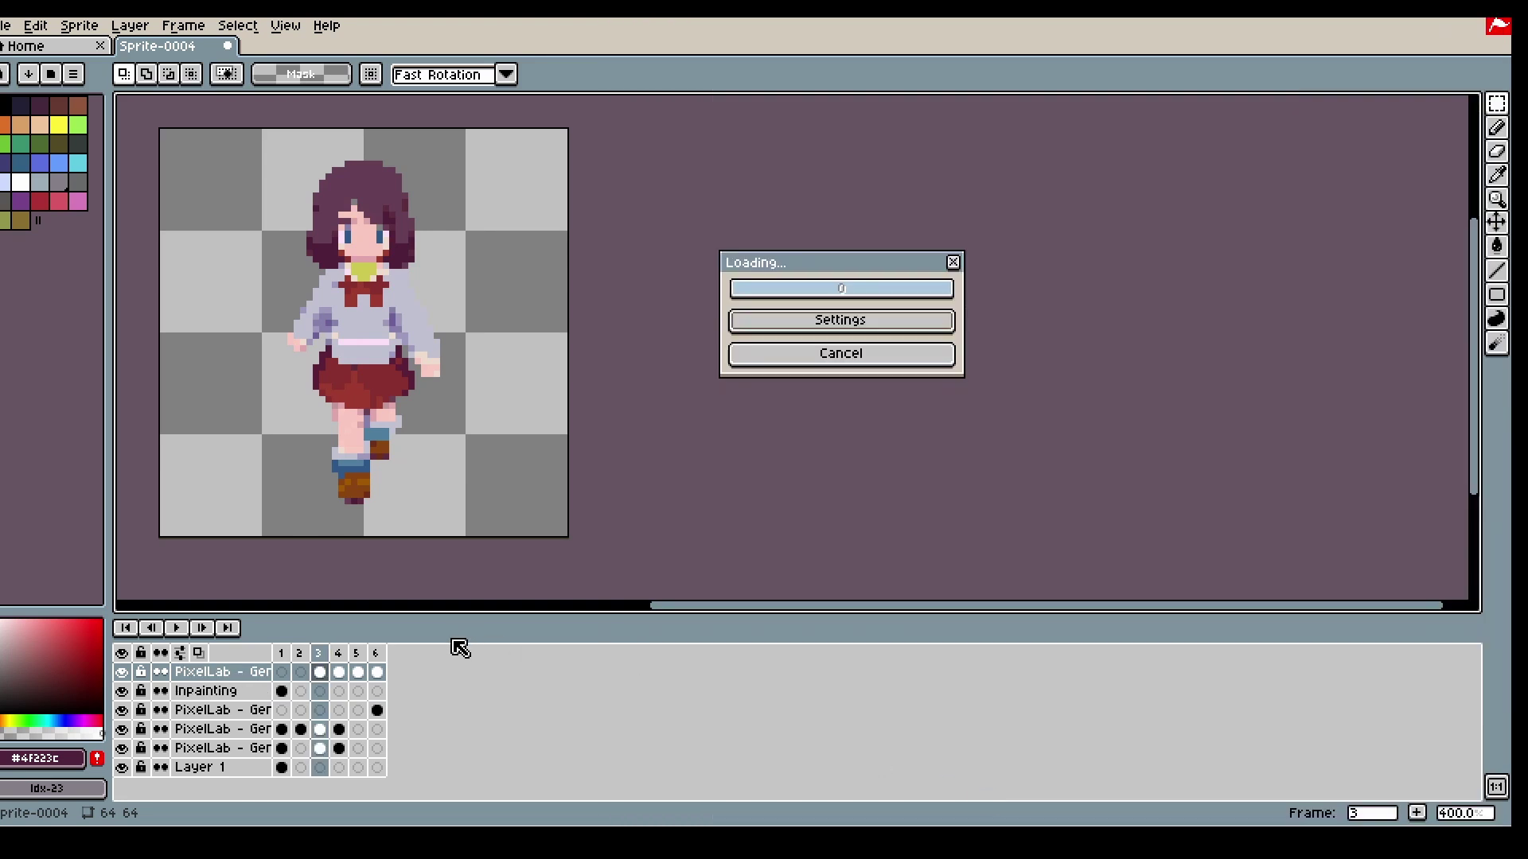
- Let the six-frame walk finish, then Retry to get a different set of poses
{"action": "left_click", "coordinate": [358, 653]}
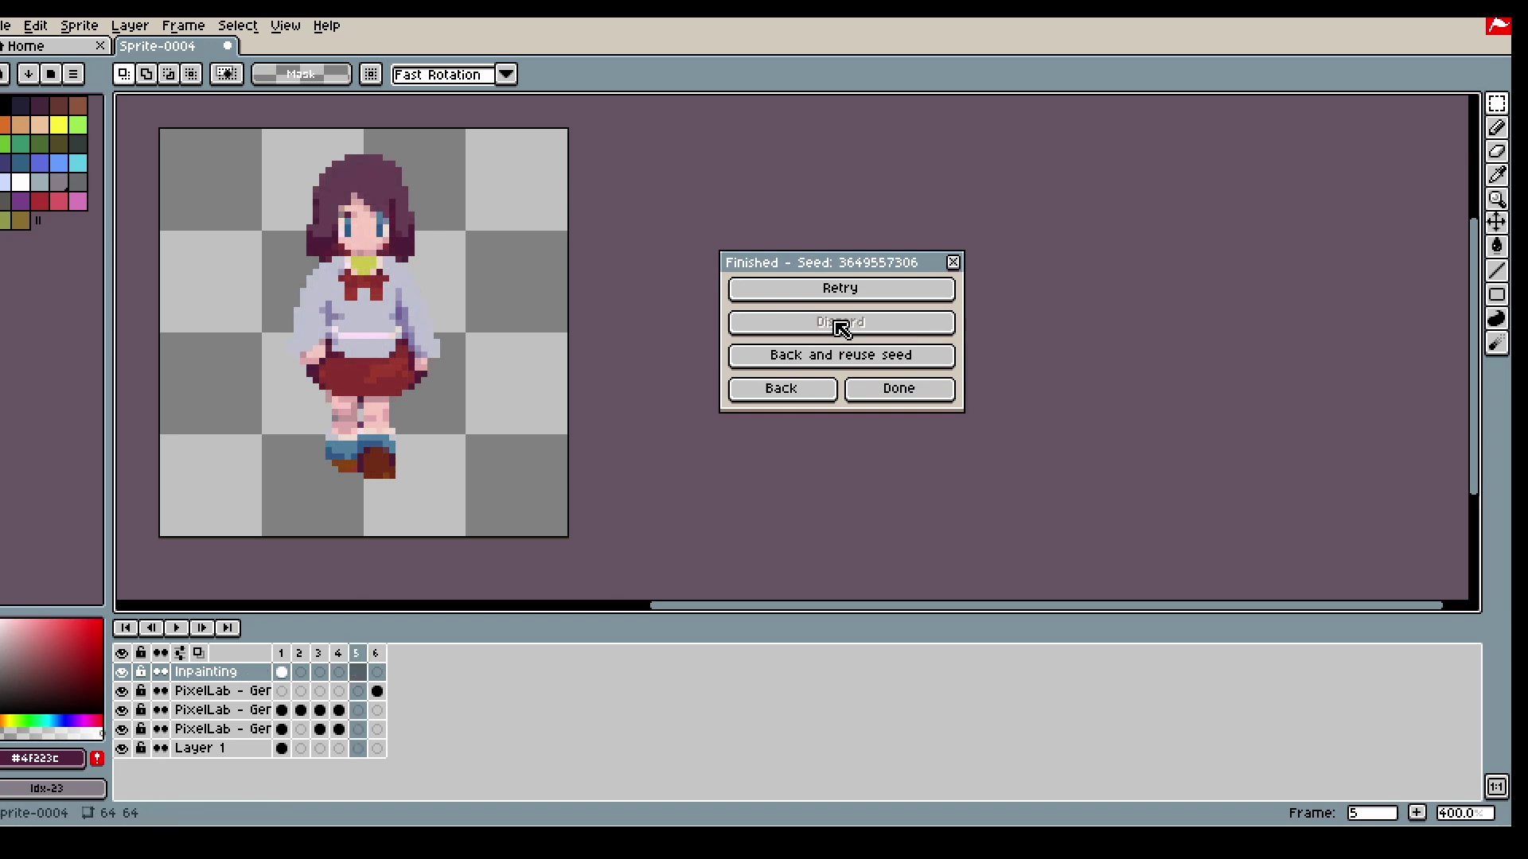
{"action": "left_click", "coordinate": [844, 290]}
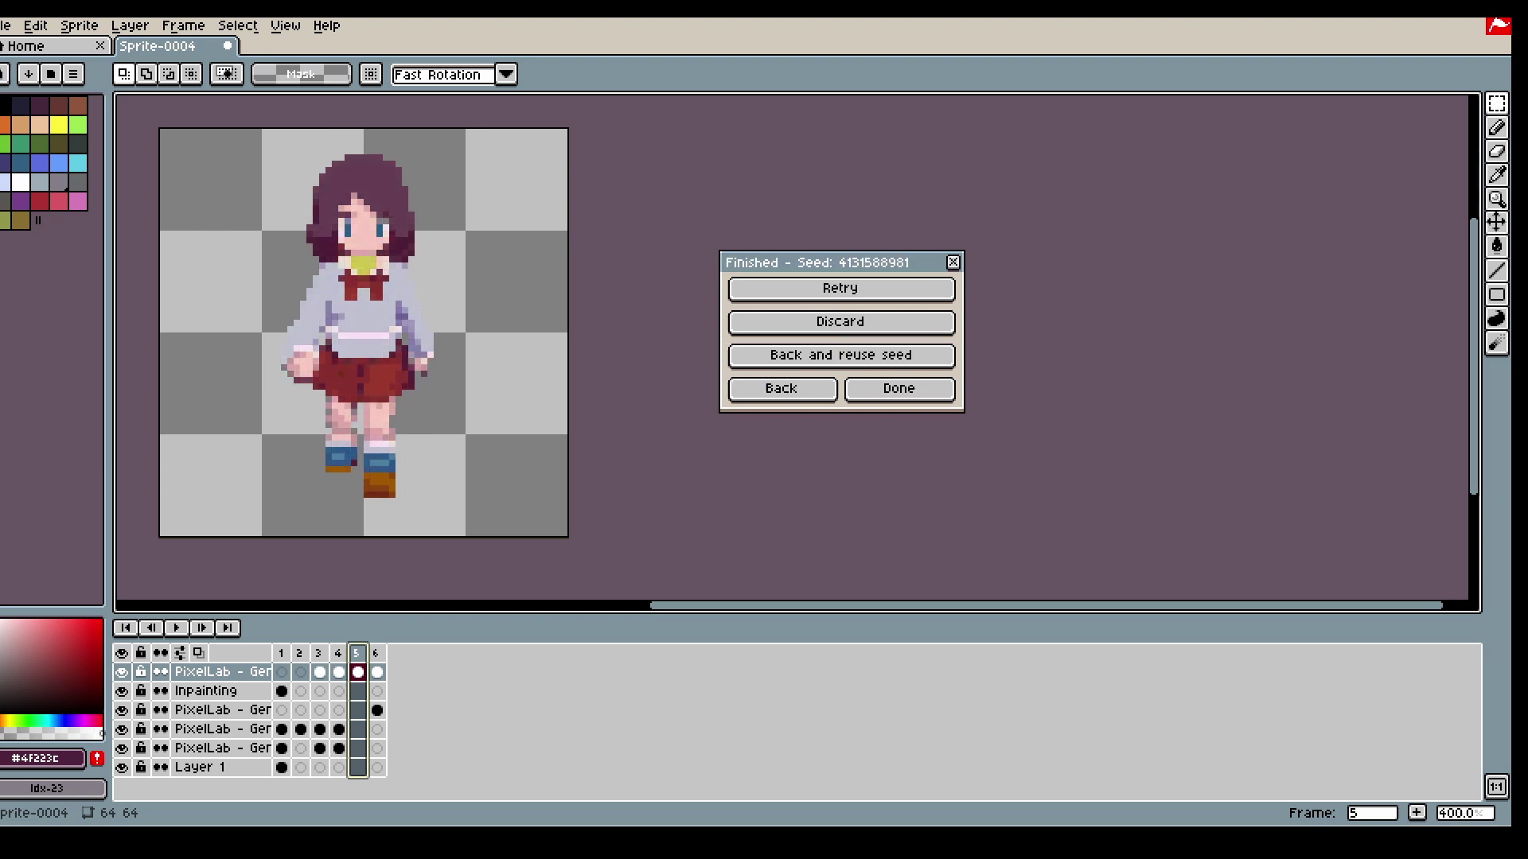
- Compare the regenerated walk poses in frames 4, 5 and 6
{"action": "left_click", "coordinate": [374, 653]}
{"action": "left_click", "coordinate": [358, 652]}
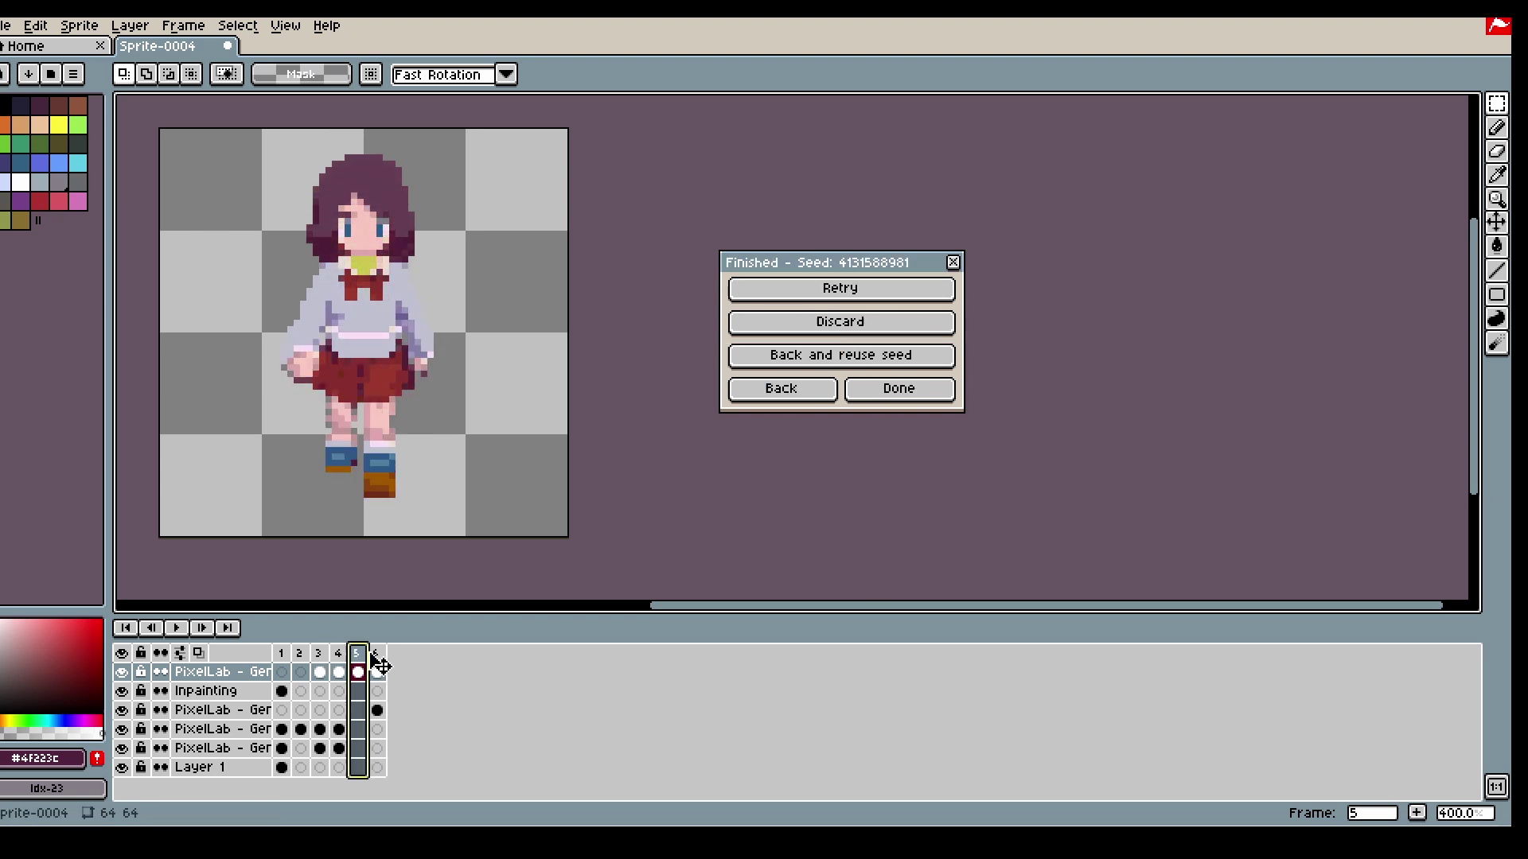
{"action": "left_click", "coordinate": [339, 652]}
{"action": "left_click", "coordinate": [359, 653]}
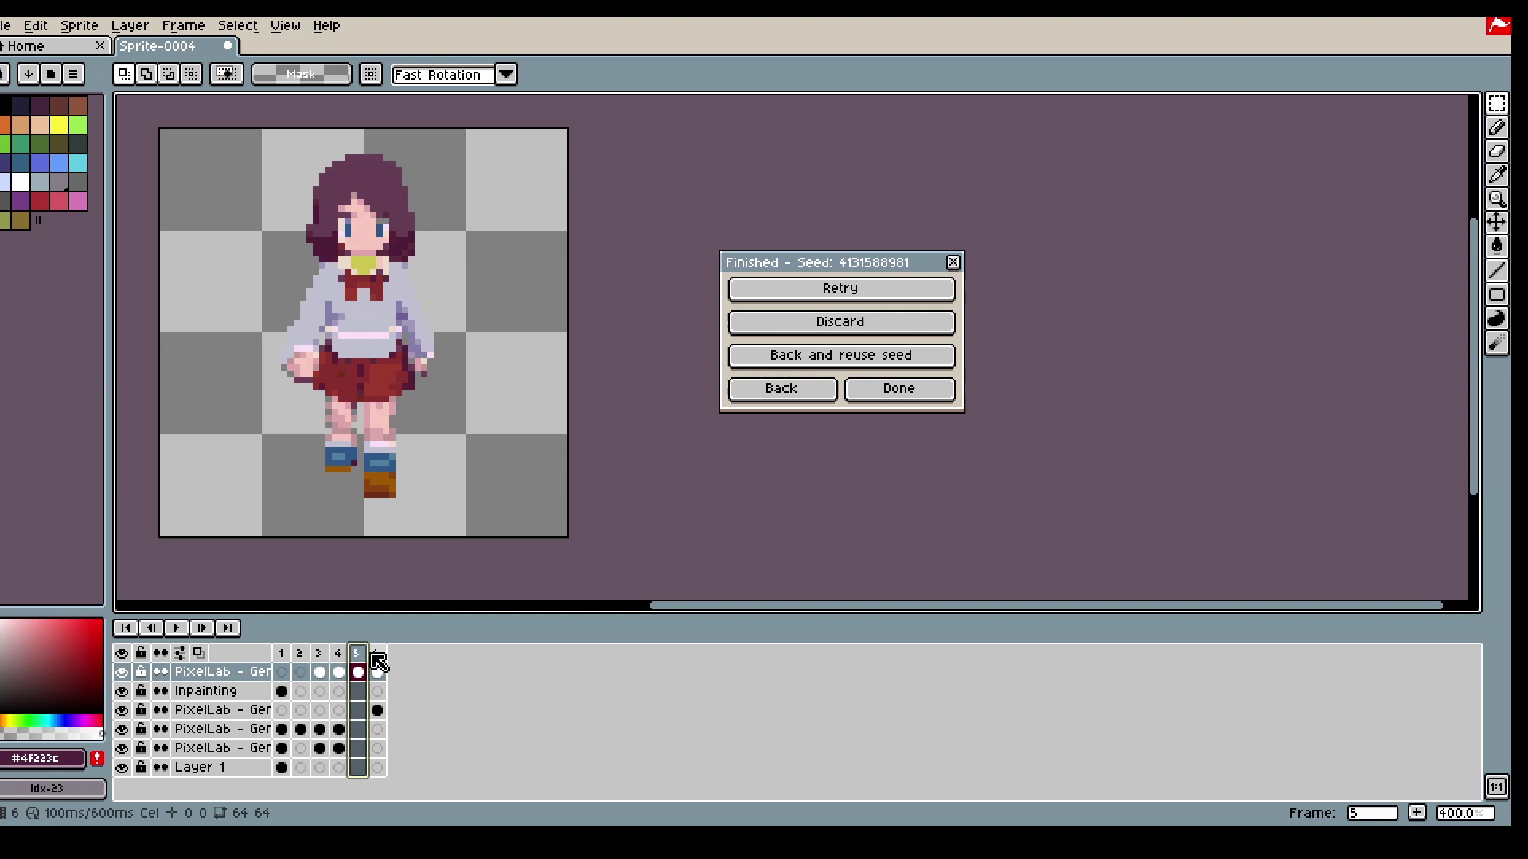
{"action": "left_click", "coordinate": [377, 653]}
{"action": "left_click", "coordinate": [358, 653]}
{"action": "left_click", "coordinate": [340, 653]}
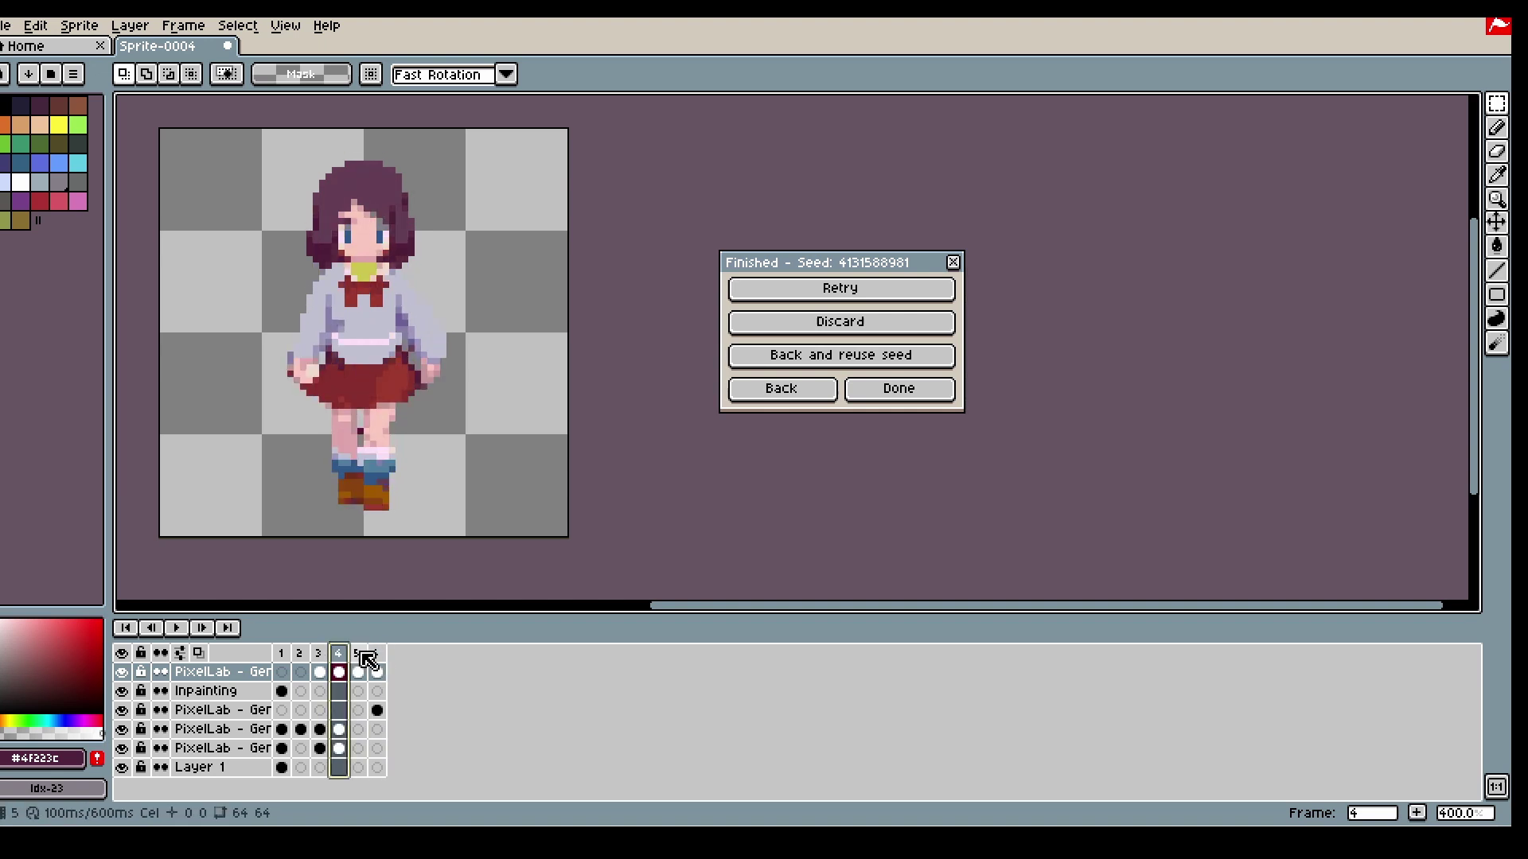
{"action": "left_click", "coordinate": [360, 653]}
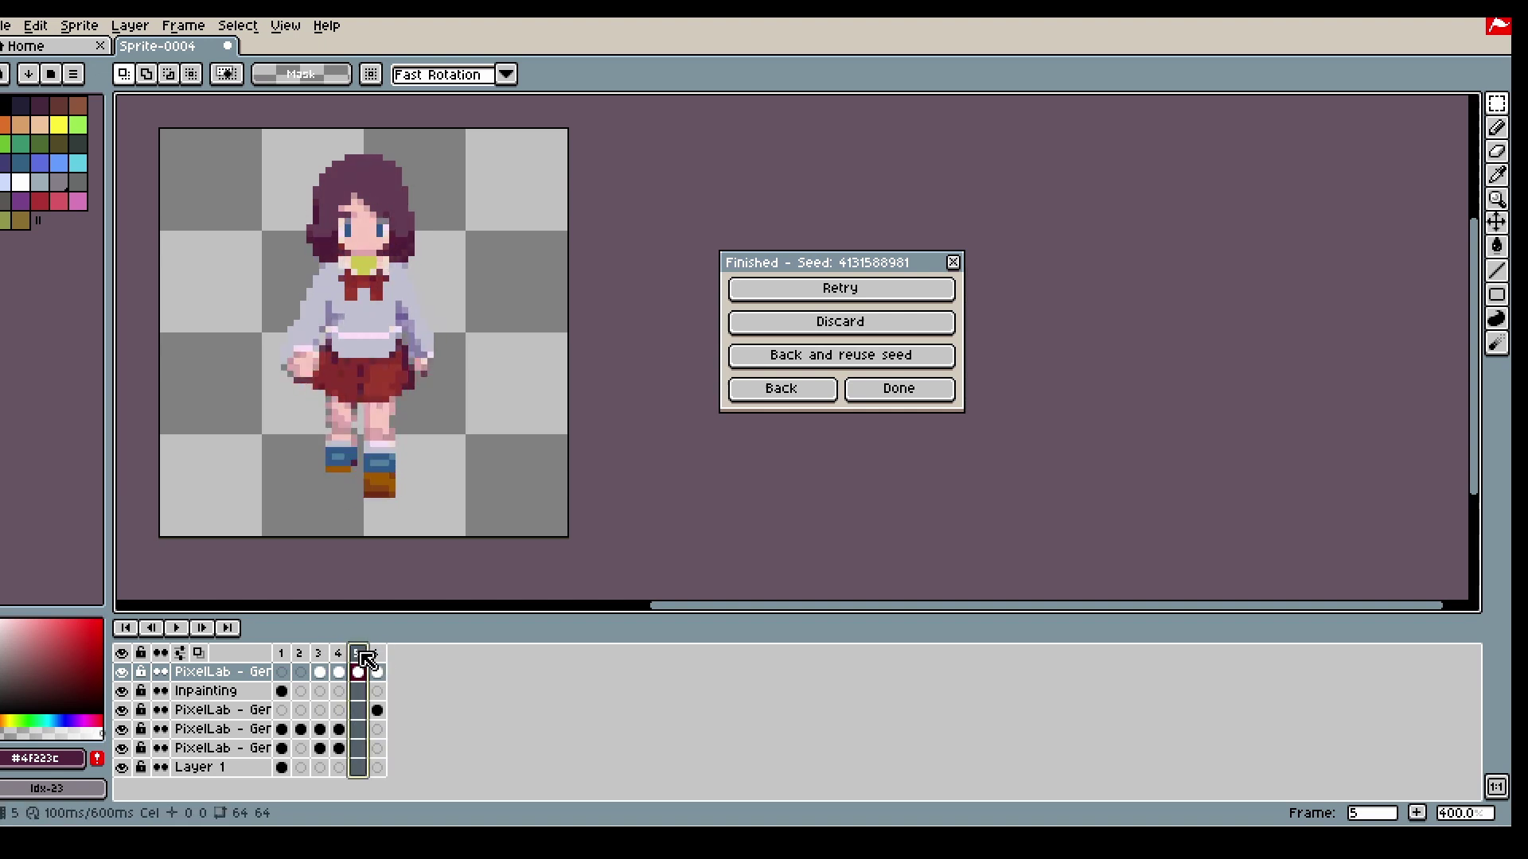
{"action": "left_click", "coordinate": [379, 655]}
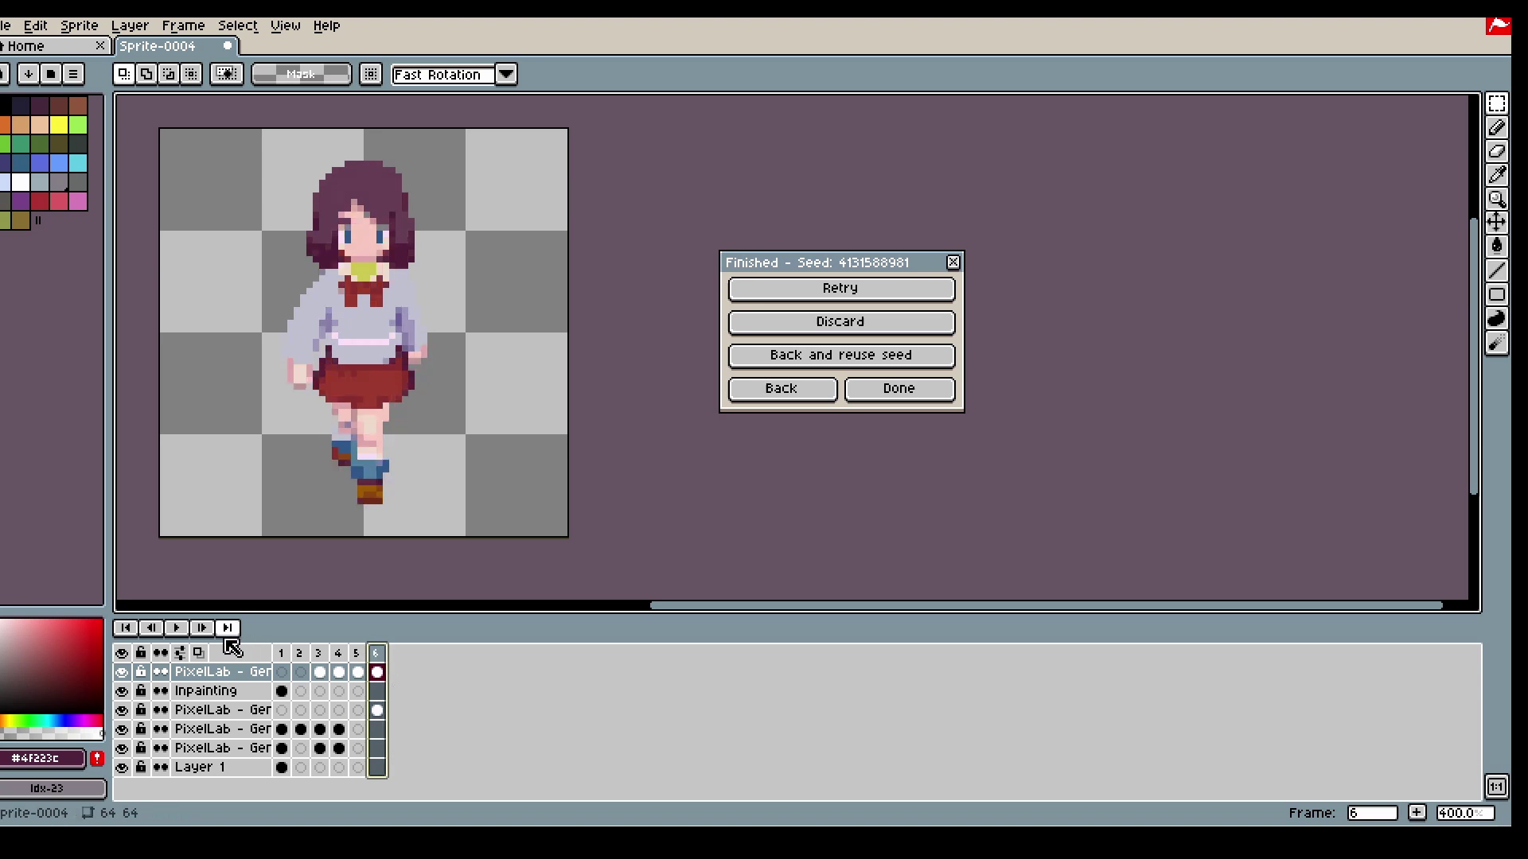
- Play and stop the walk cycle, then step frame by frame up to frame 5
{"action": "left_click", "coordinate": [176, 628]}
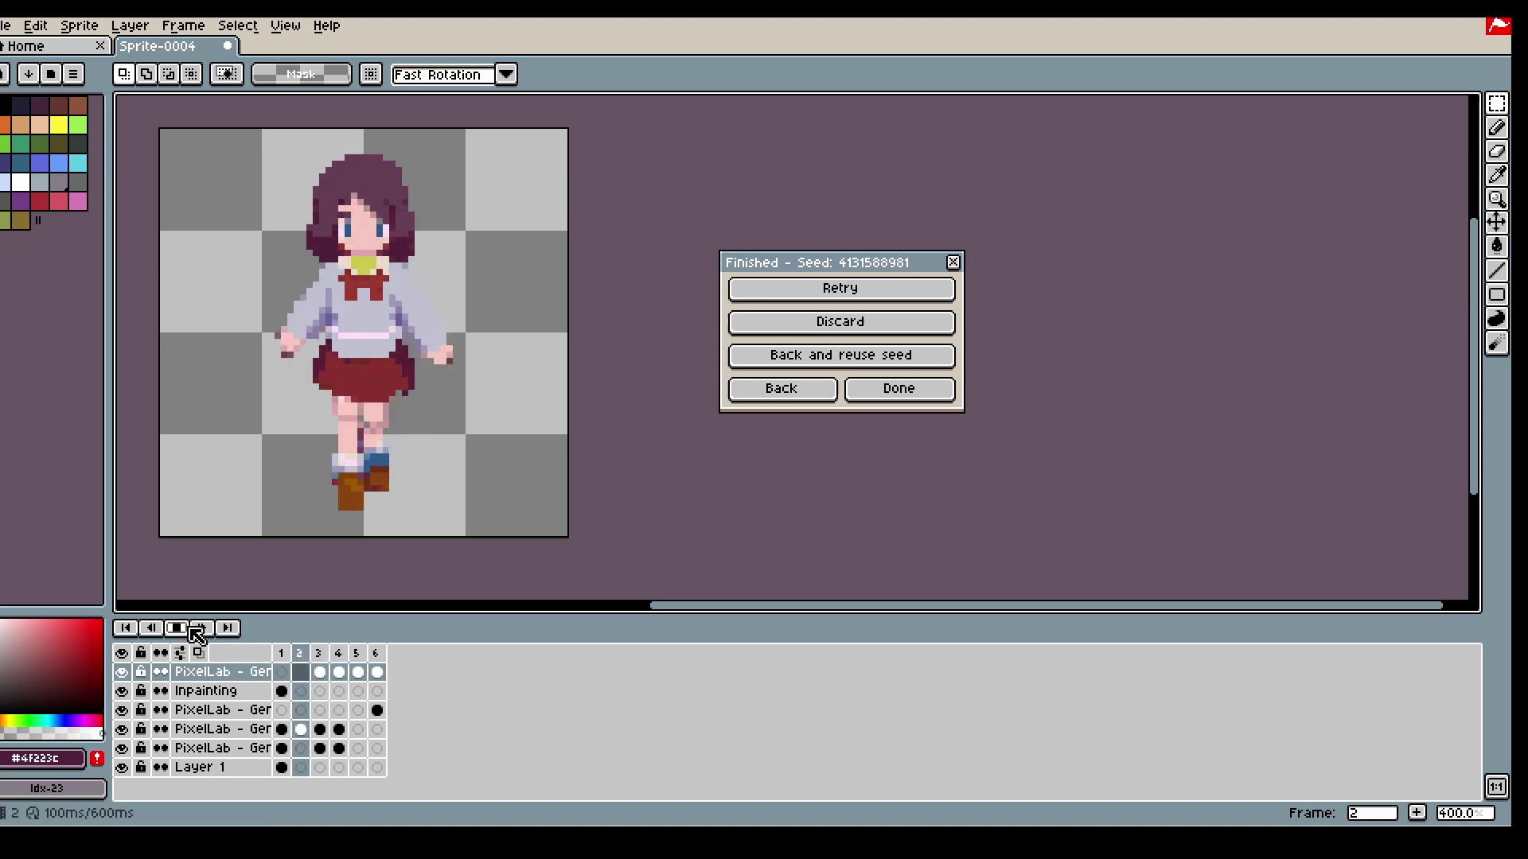
{"action": "left_click", "coordinate": [187, 628]}
{"action": "left_click", "coordinate": [212, 629]}
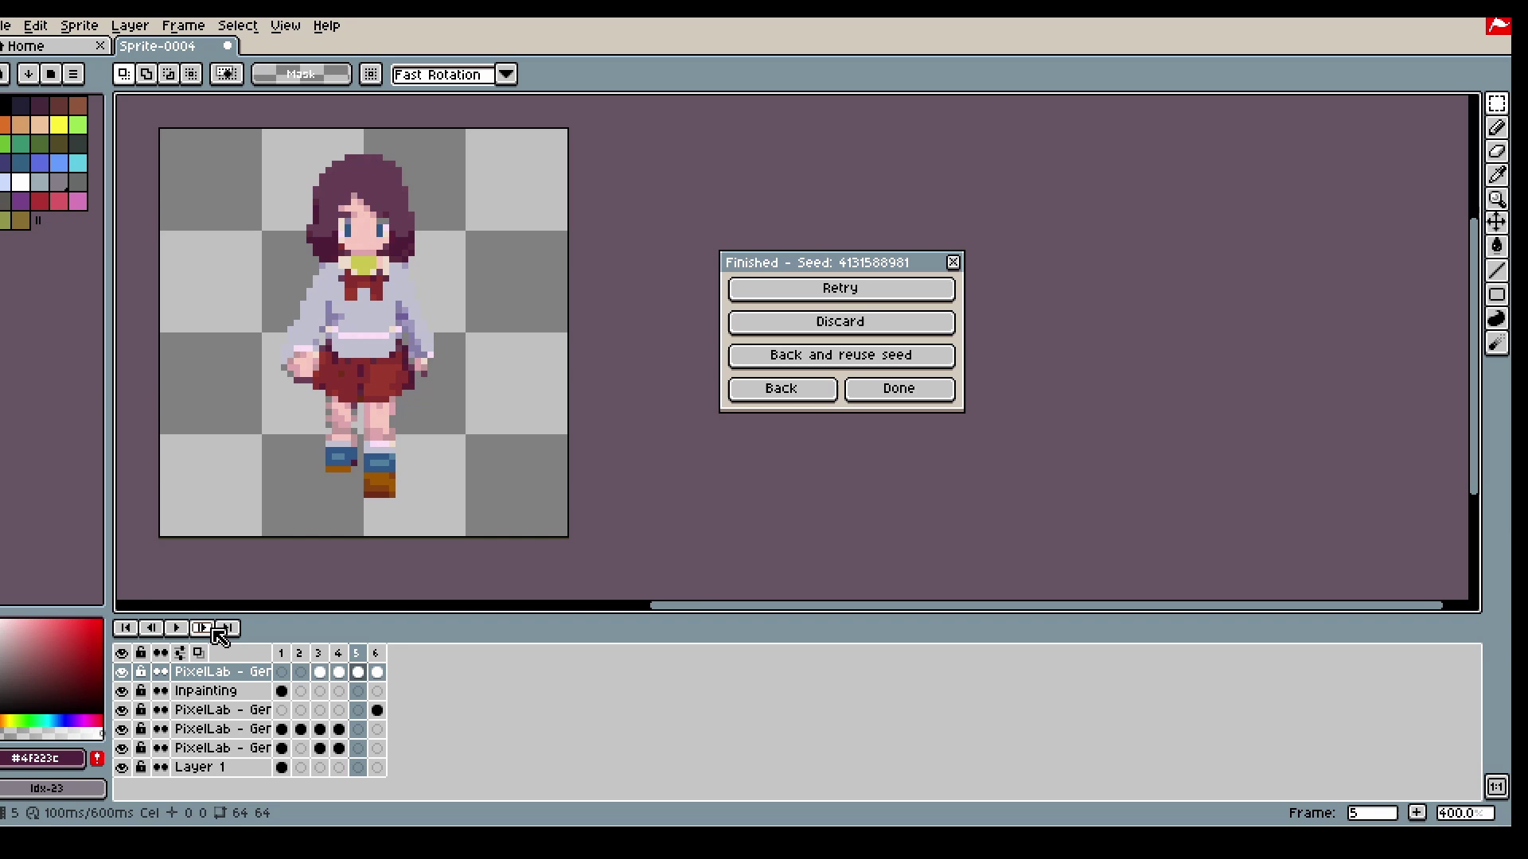
{"action": "left_click", "coordinate": [216, 630]}
{"action": "left_click", "coordinate": [216, 630]}
{"action": "left_click", "coordinate": [216, 630]}
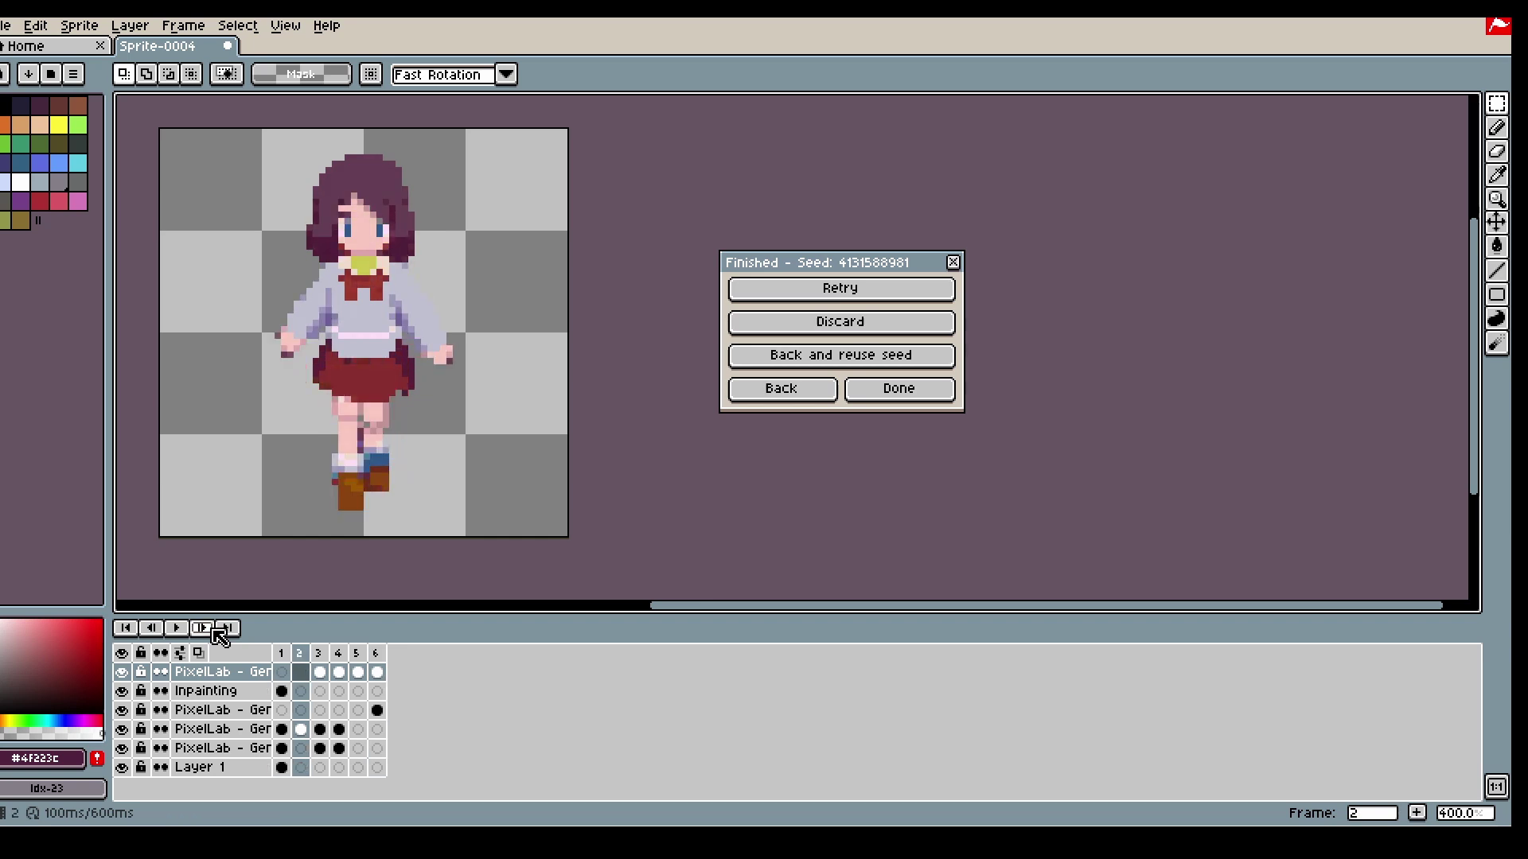
{"action": "left_click", "coordinate": [216, 630]}
{"action": "left_click", "coordinate": [220, 637]}
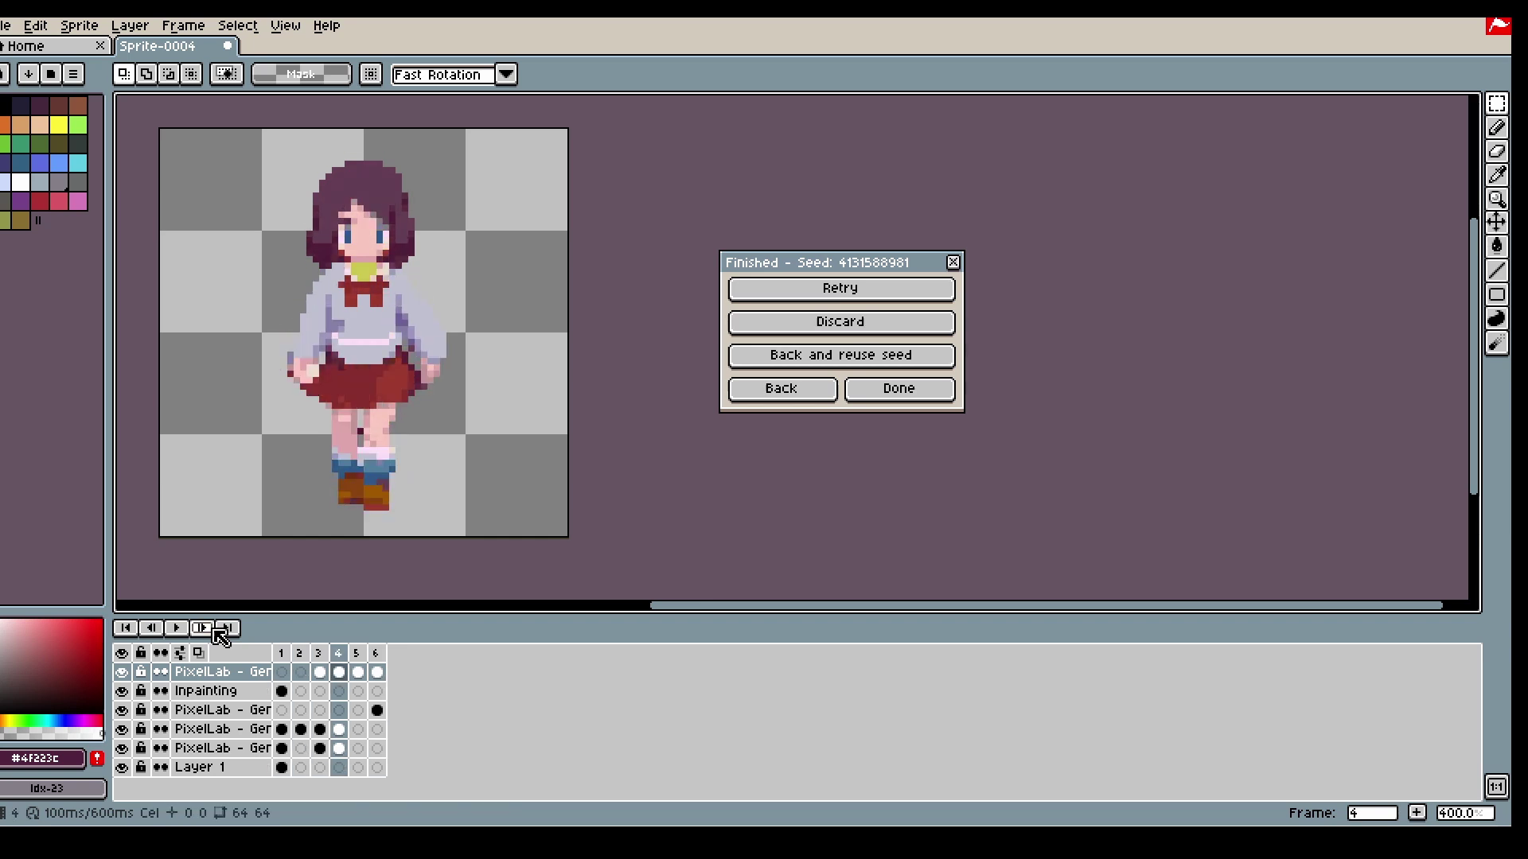
{"action": "left_click", "coordinate": [219, 637]}
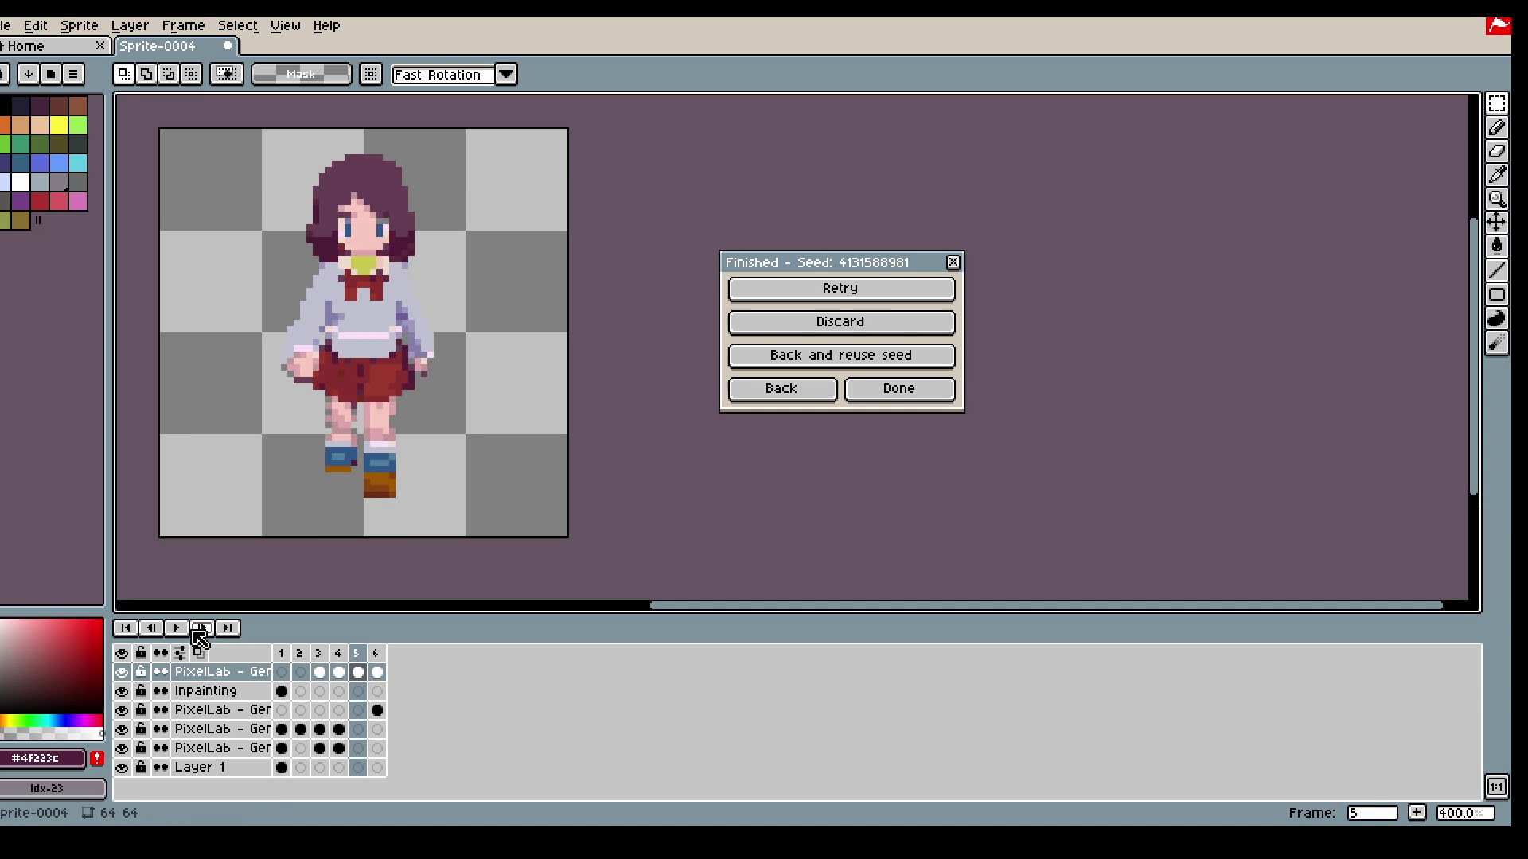